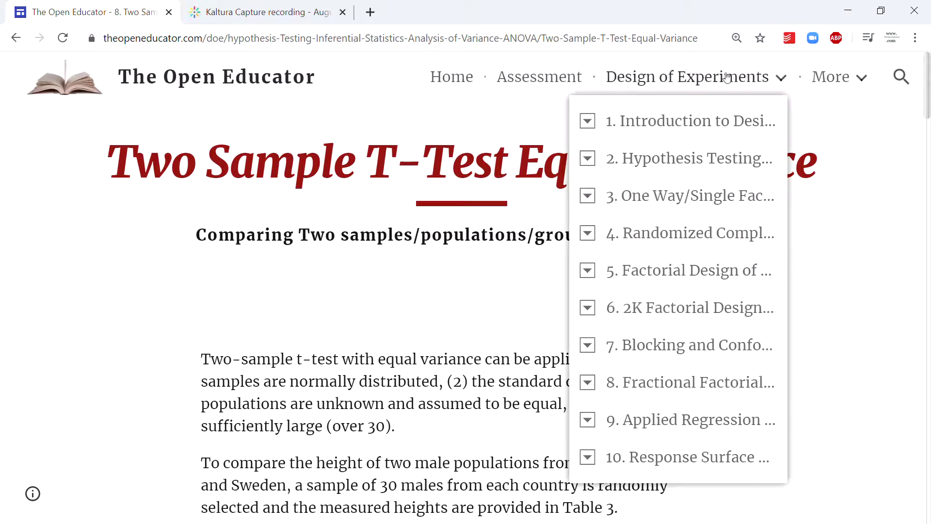
# From the Hypothesis Testing chapter list, open the Comparing Two Populations Hypothesis Testing page
pyautogui.click(588, 158)
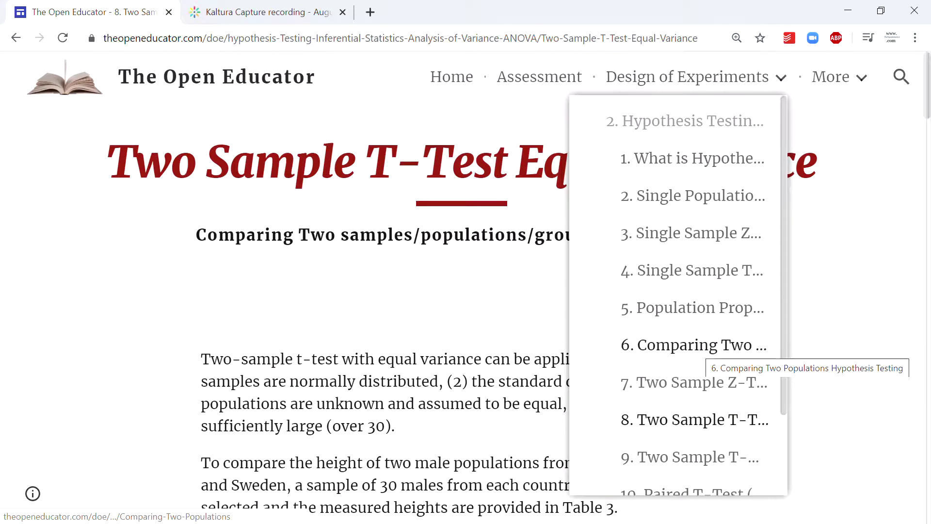
pyautogui.click(701, 351)
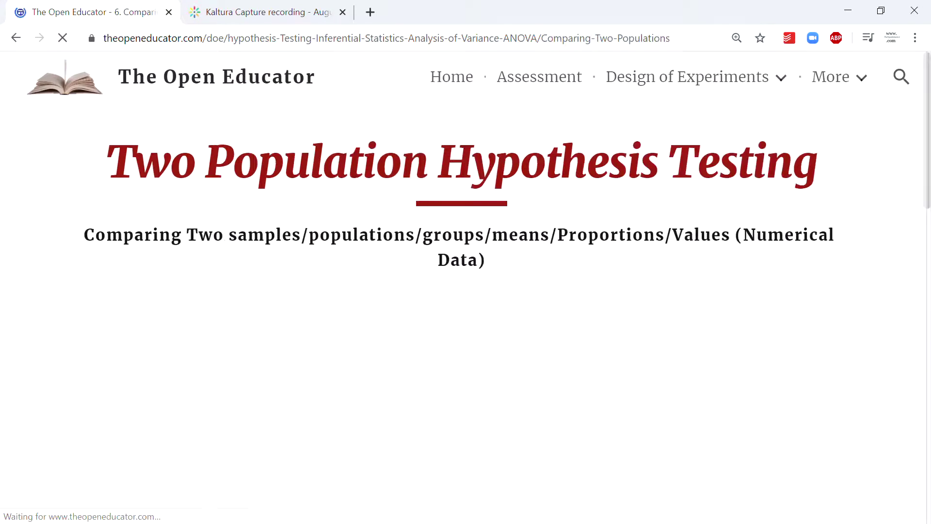
# Scroll to the Figure 6 flowchart of two-sample tests on the Comparing Two Populations page
pyautogui.scroll(-10, 786, 312)
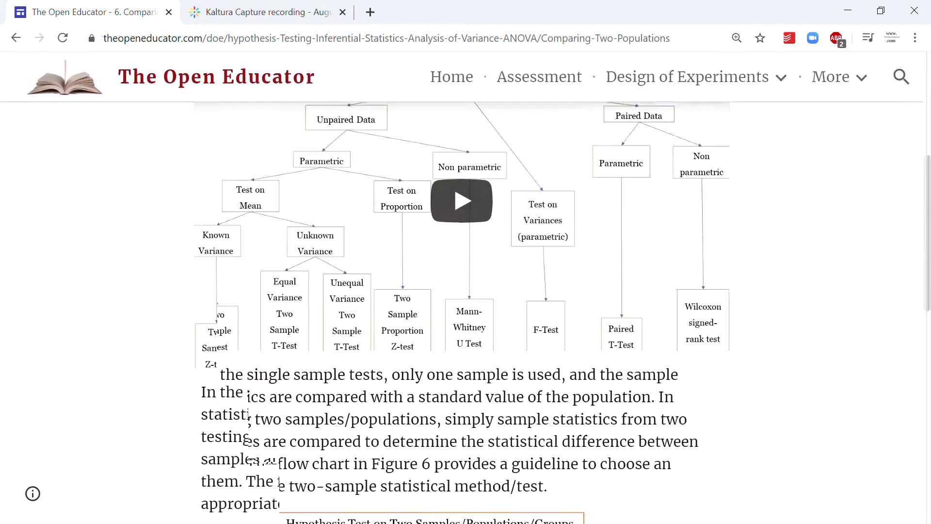
pyautogui.scroll(-3, 563, 312)
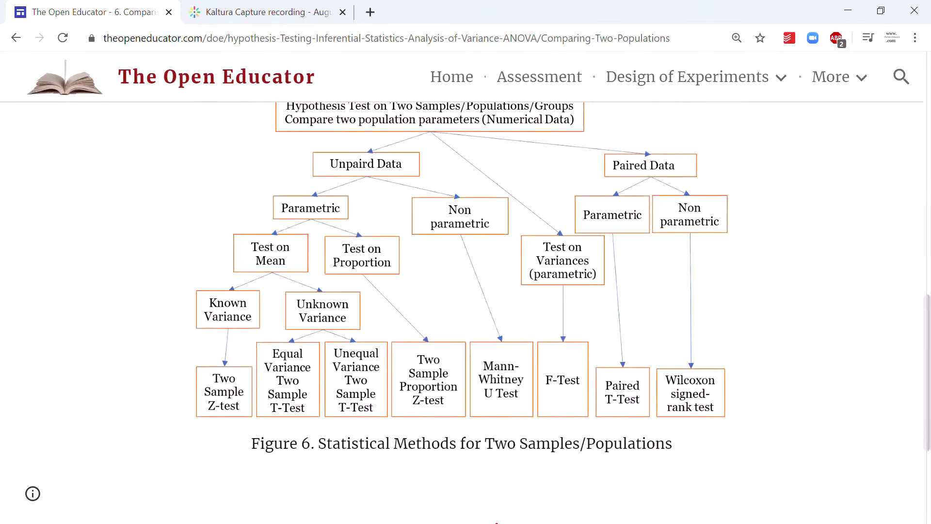
pyautogui.scroll(2, 466, 311)
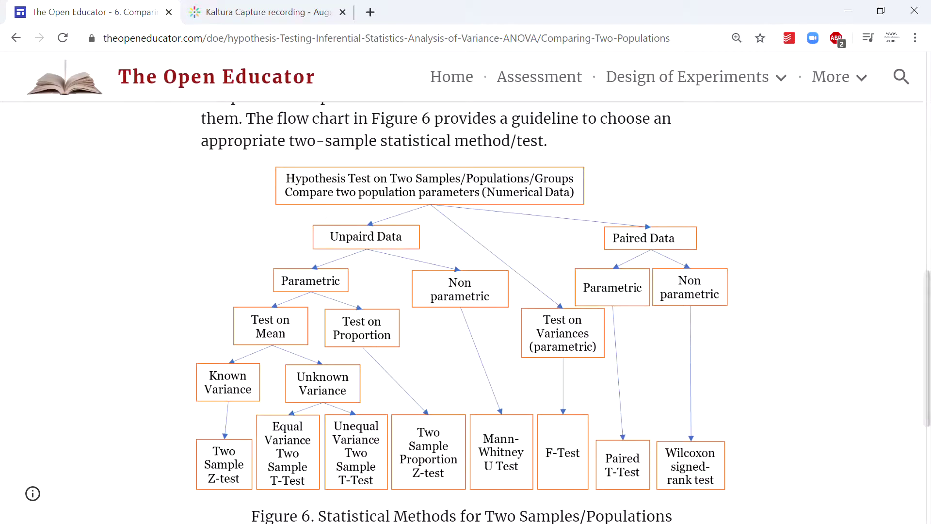
pyautogui.moveTo(747, 78)
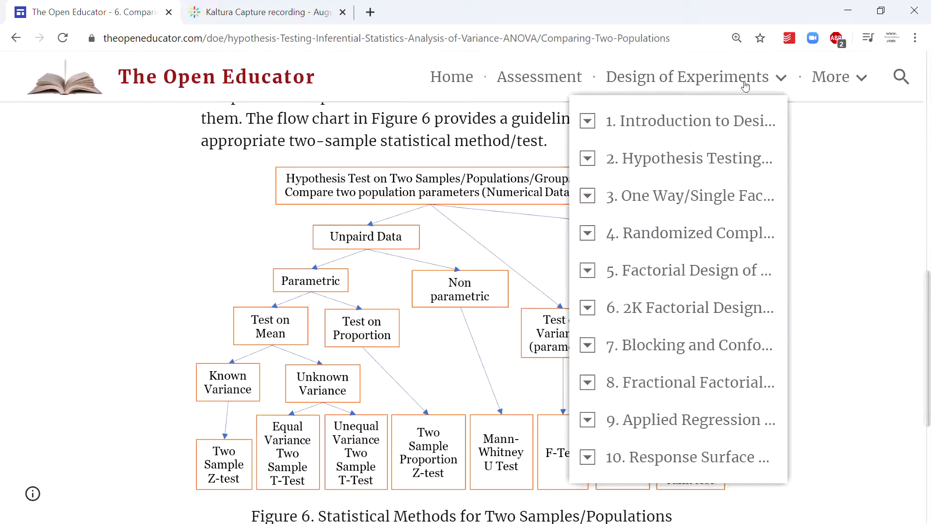
pyautogui.click(588, 160)
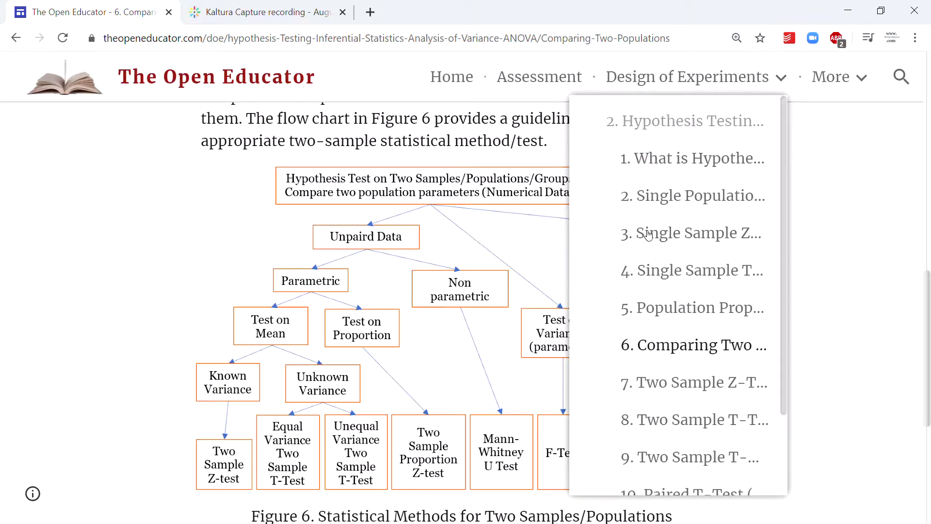
pyautogui.click(693, 345)
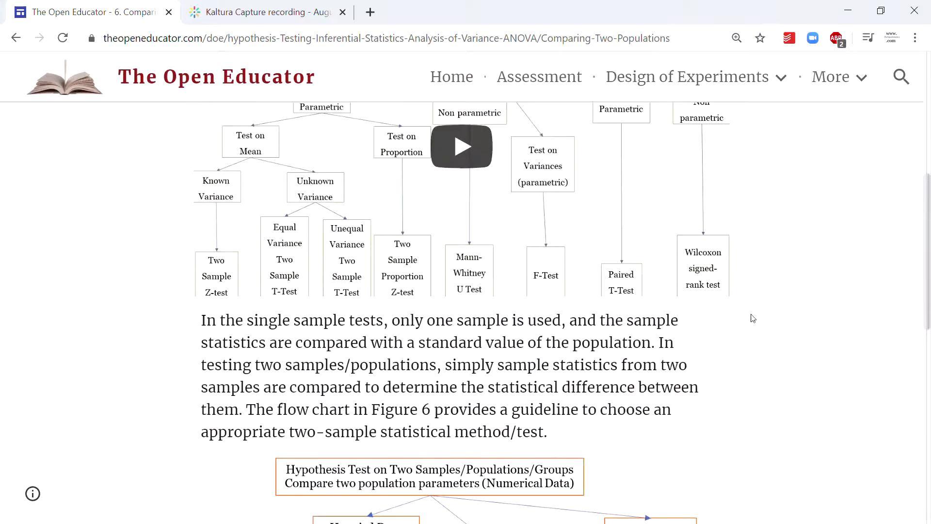
pyautogui.scroll(-2, 572, 351)
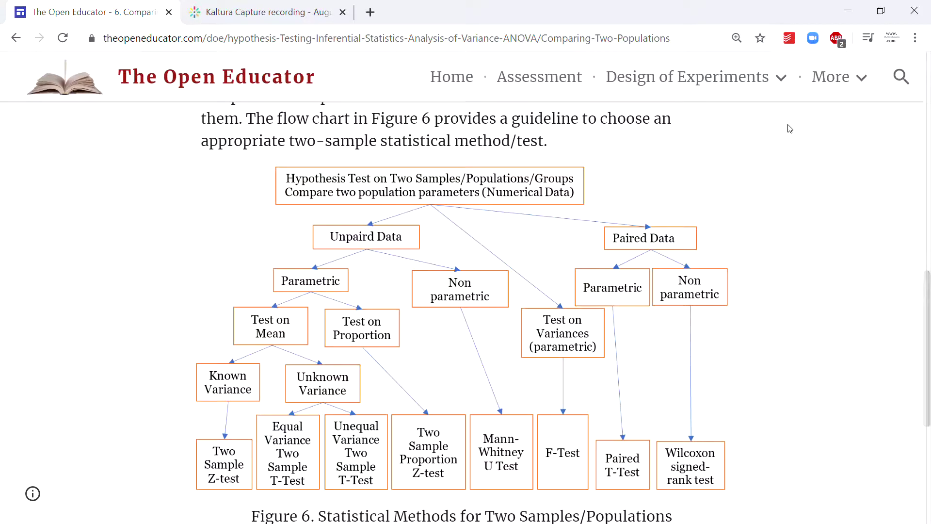
# Open the Two Sample T-Test Equal Variance page from the Hypothesis Testing chapter
pyautogui.click(782, 81)
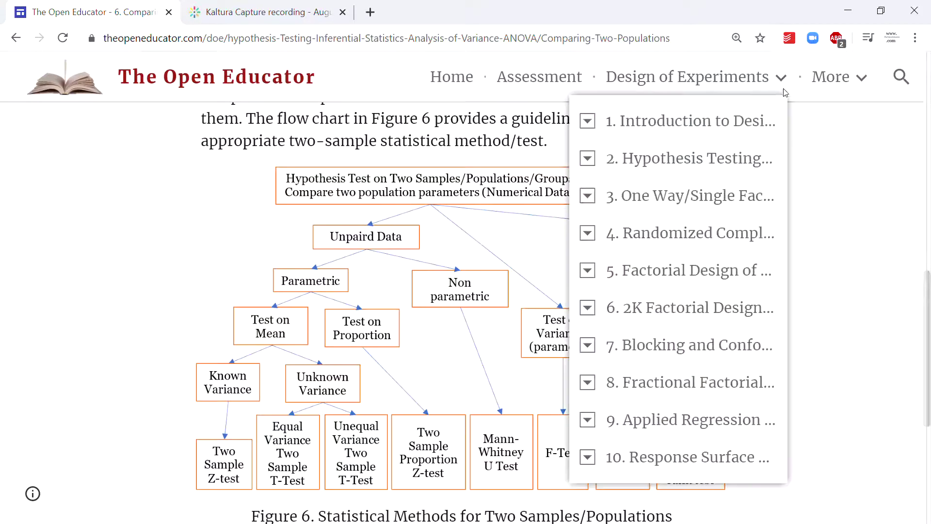
pyautogui.click(588, 158)
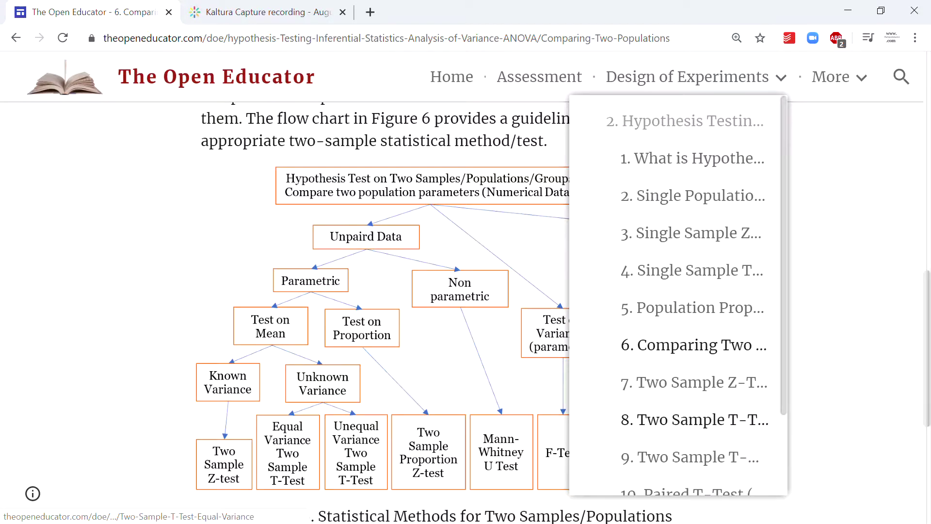
pyautogui.click(692, 420)
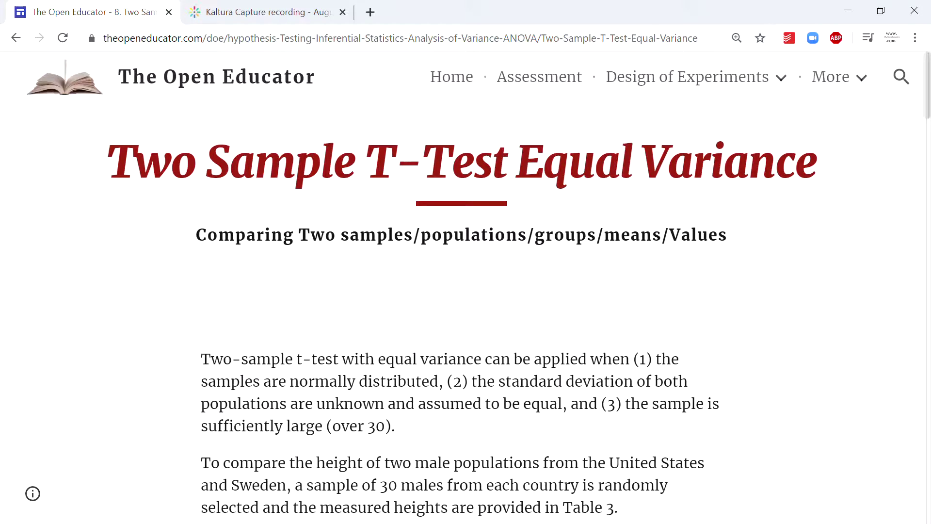
pyautogui.scroll(-5, 359, 375)
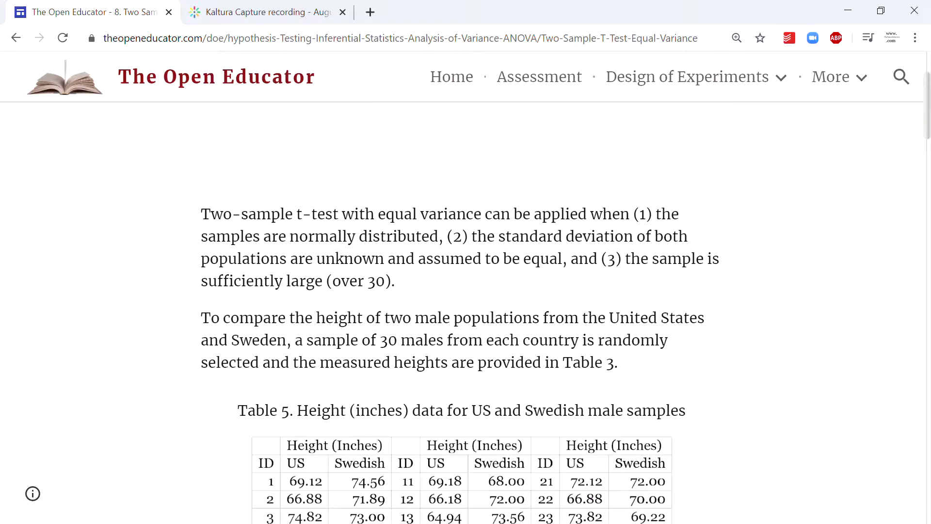
pyautogui.scroll(3, 460, 311)
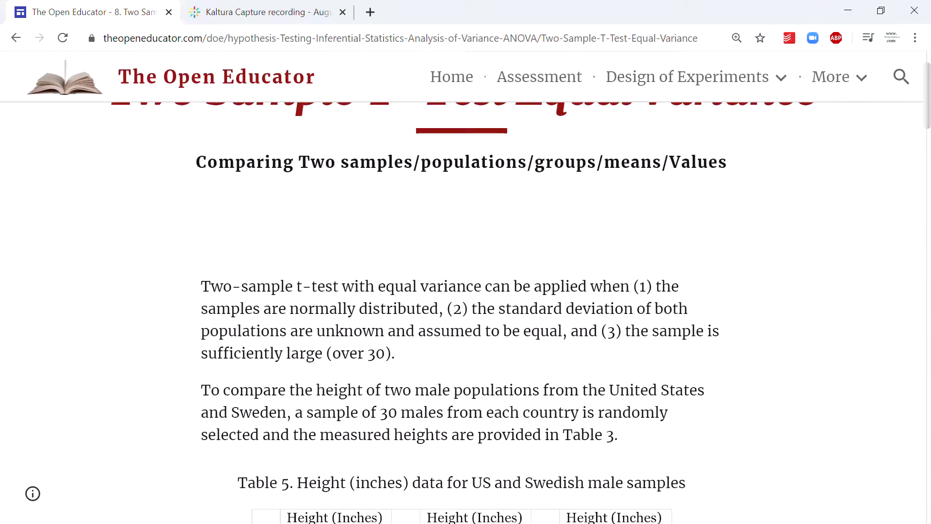
pyautogui.scroll(-2, 466, 310)
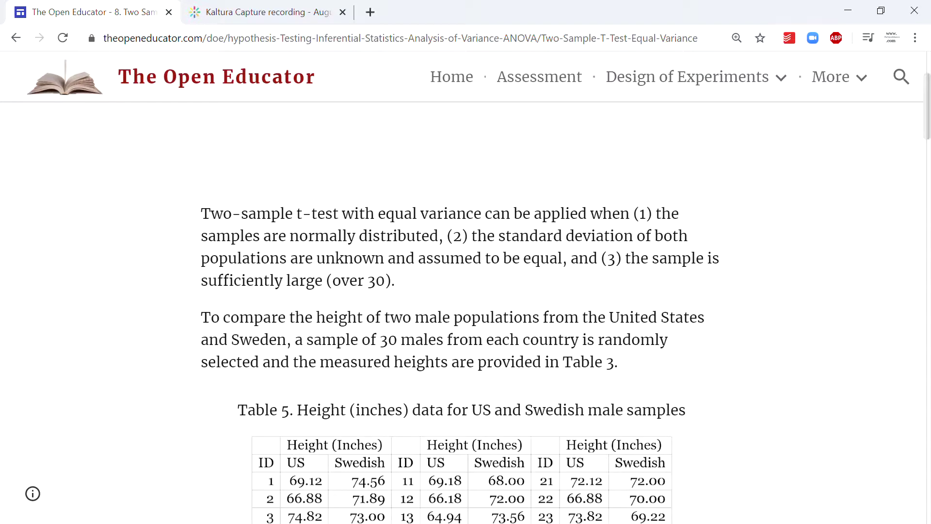
pyautogui.scroll(-5, 466, 311)
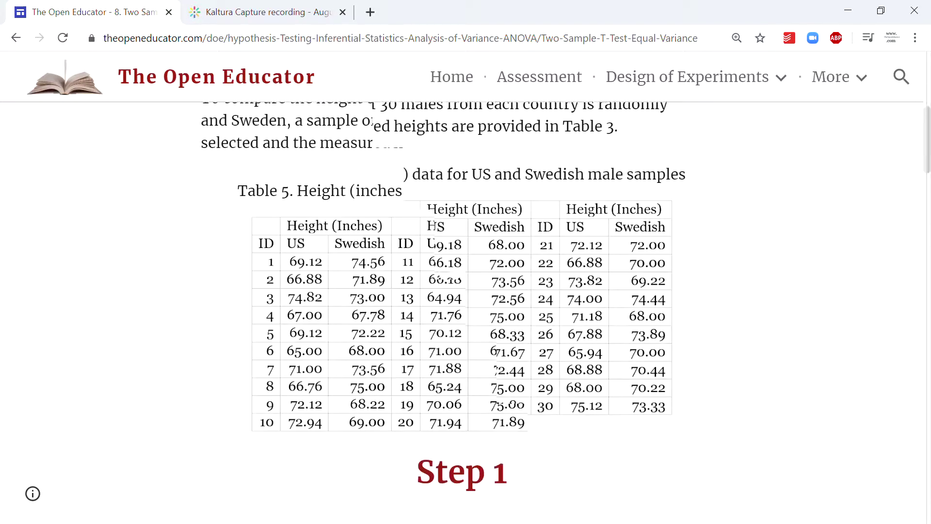
pyautogui.scroll(-2, 466, 310)
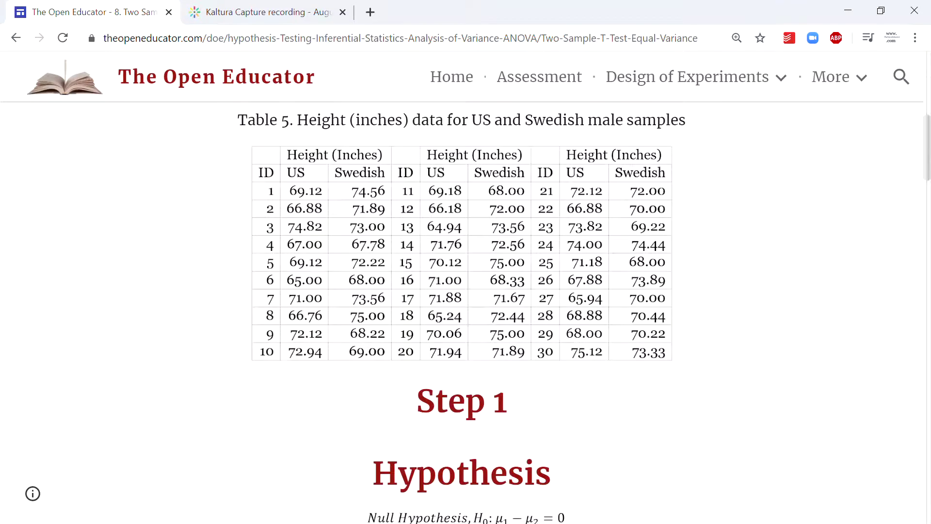
pyautogui.scroll(6, 466, 311)
pyautogui.scroll(3, 466, 311)
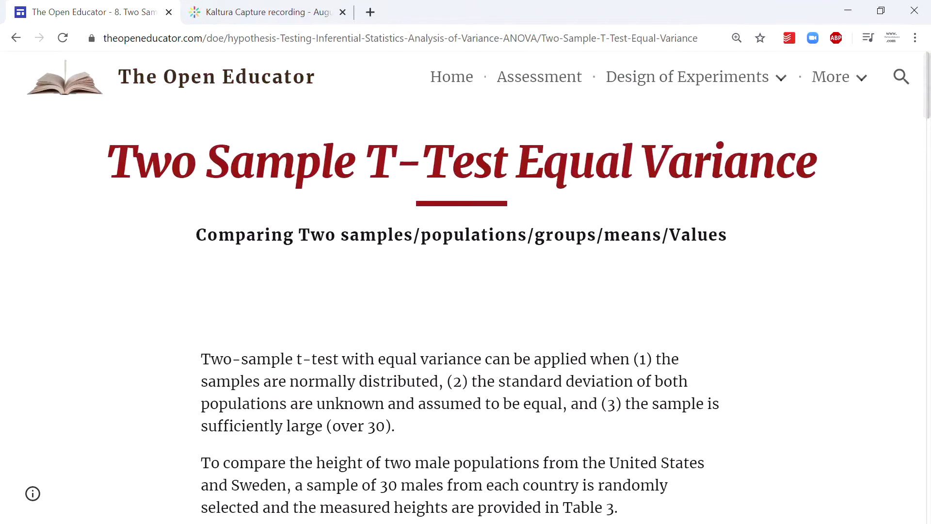
pyautogui.scroll(-3, 337, 266)
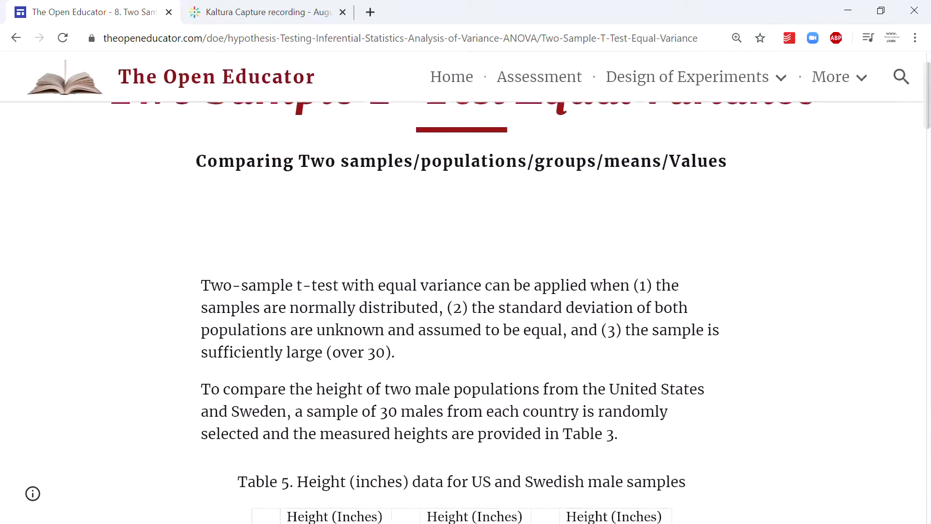
pyautogui.moveTo(319, 261); pyautogui.dragTo(383, 260)
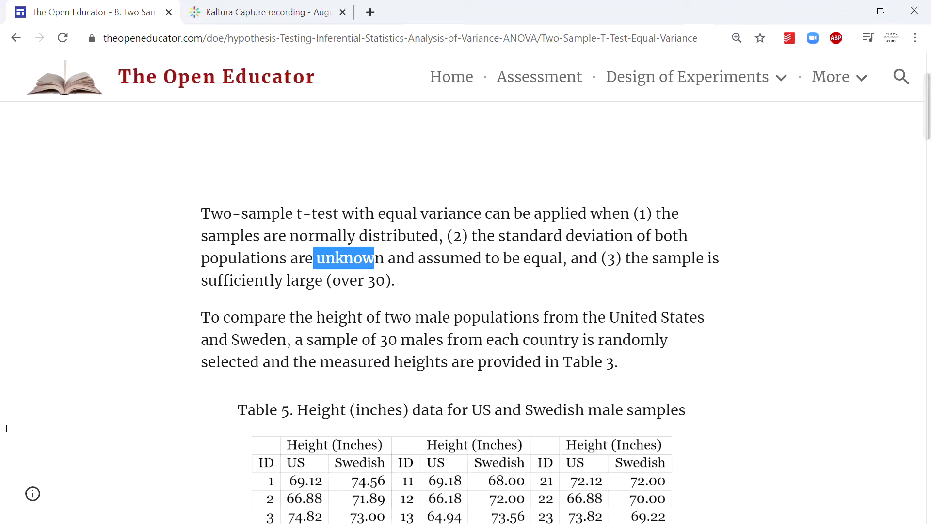
pyautogui.scroll(-6, 7, 428)
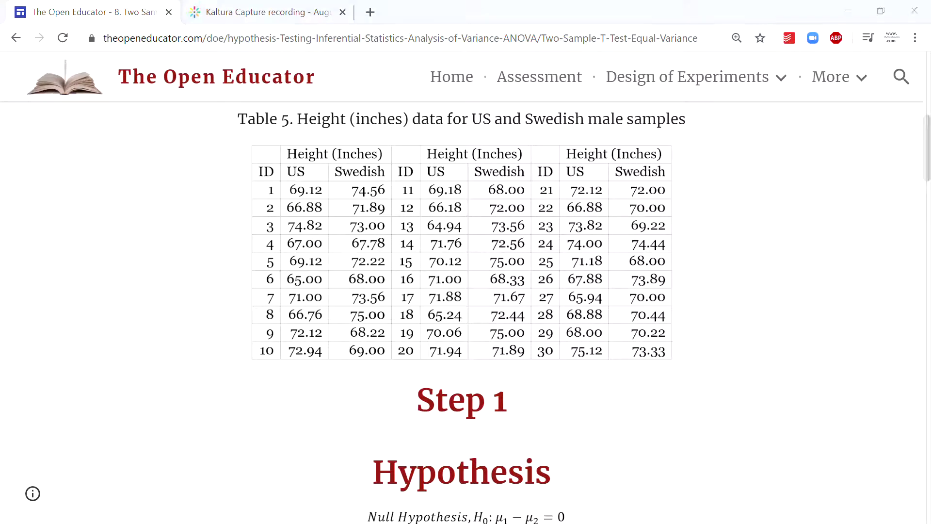
# In the Excel height sheet, pick t-Test: Two-Sample Assuming Equal Variances, then close Data Analysis unrun
pyautogui.hotkey('alt', 'Tab')
pyautogui.scroll(8, 155, 329)
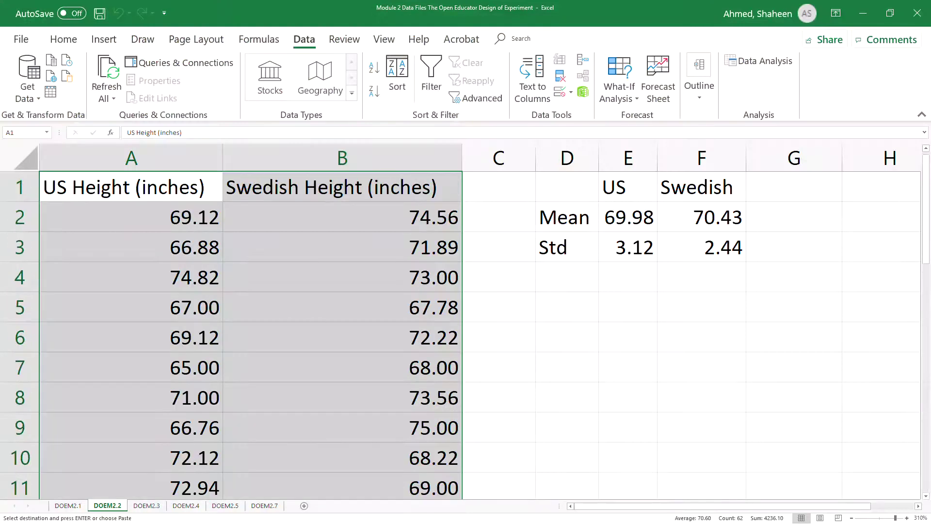
pyautogui.click(293, 274)
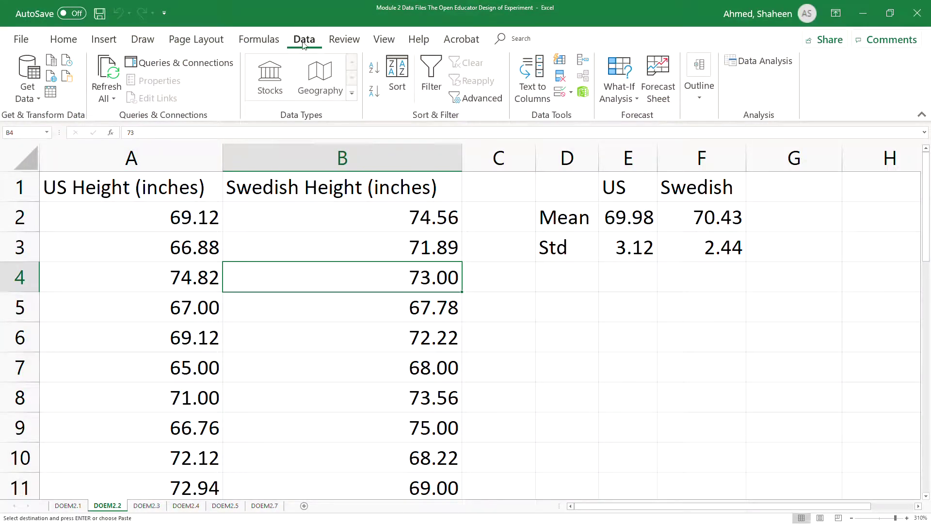
pyautogui.click(778, 64)
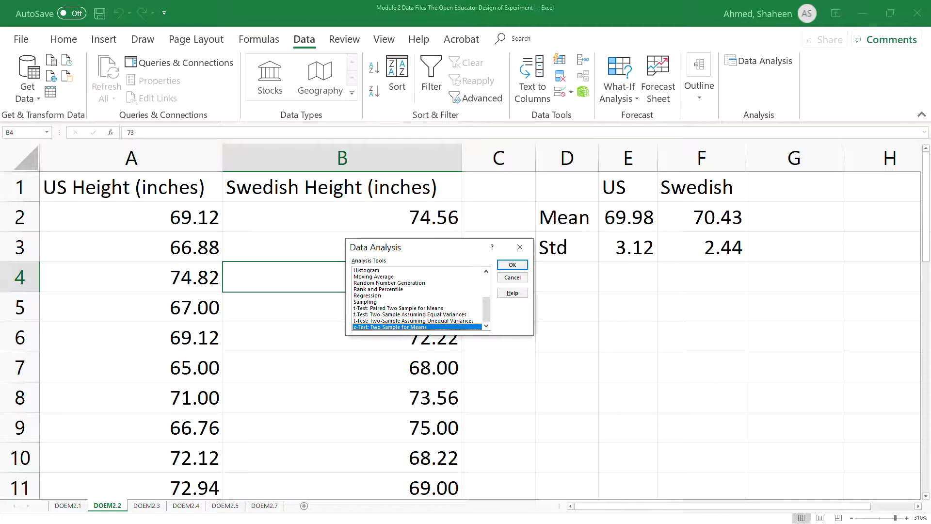
pyautogui.click(437, 315)
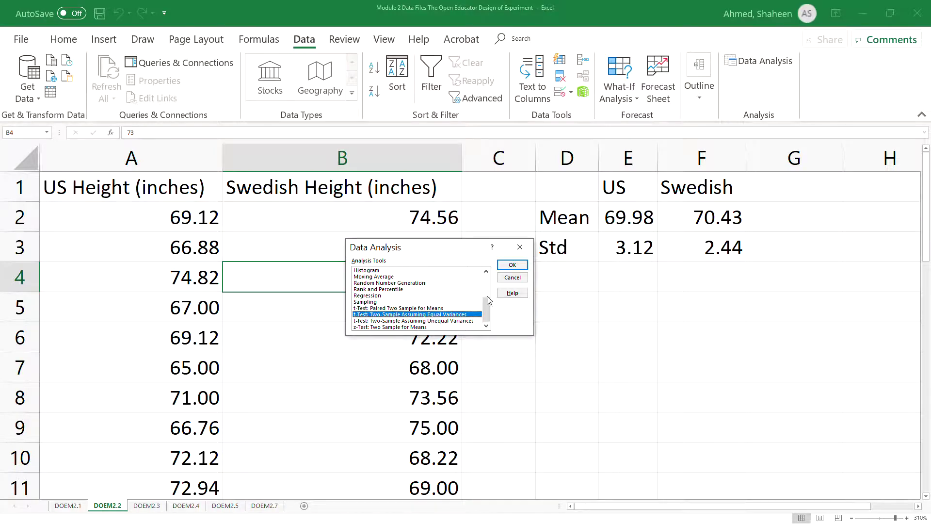
pyautogui.click(521, 247)
# Check the standard deviations in E3 and F3, then choose t-Test: Two-Sample Assuming Equal Variances
pyautogui.click(614, 249)
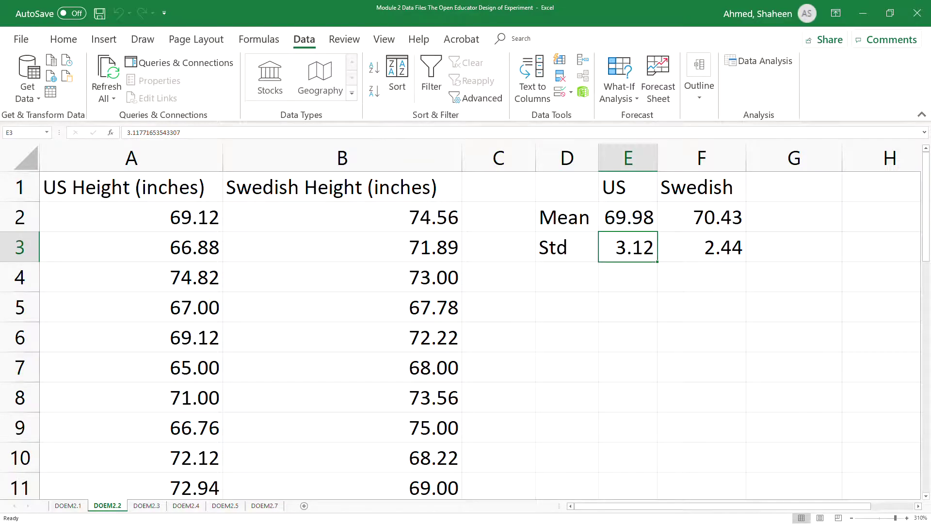
pyautogui.click(705, 250)
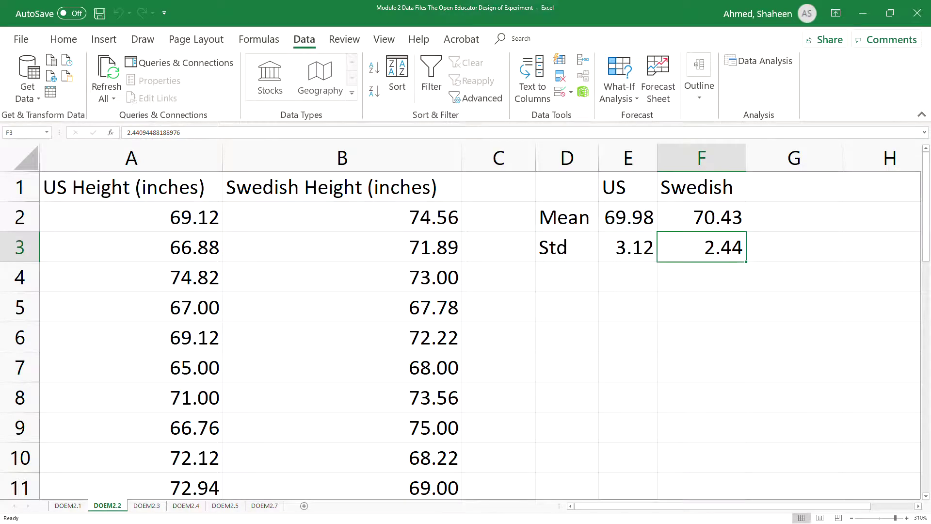
pyautogui.click(761, 61)
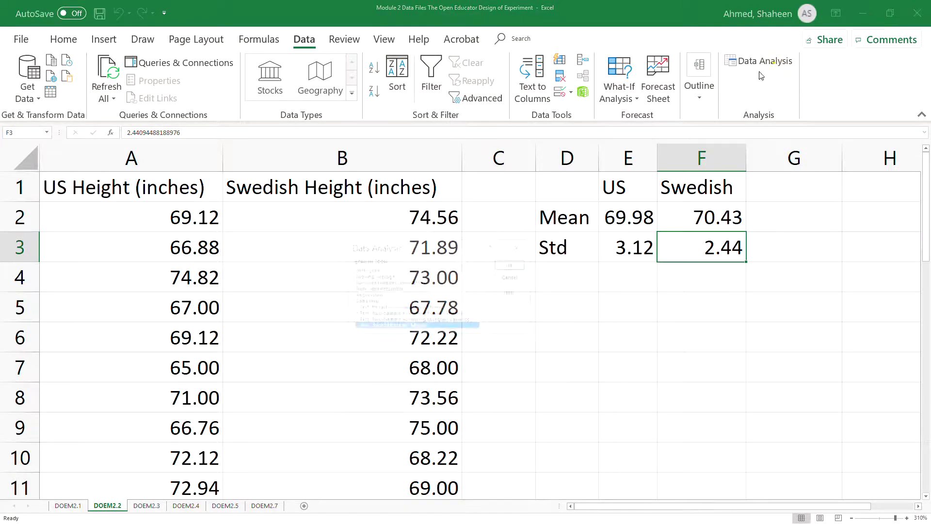
pyautogui.moveTo(464, 250); pyautogui.dragTo(701, 290)
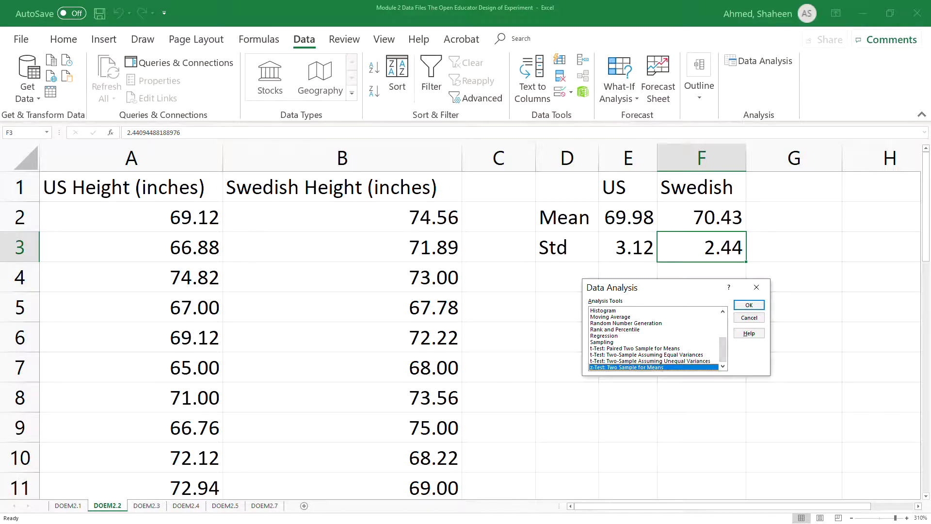
pyautogui.press('Up')
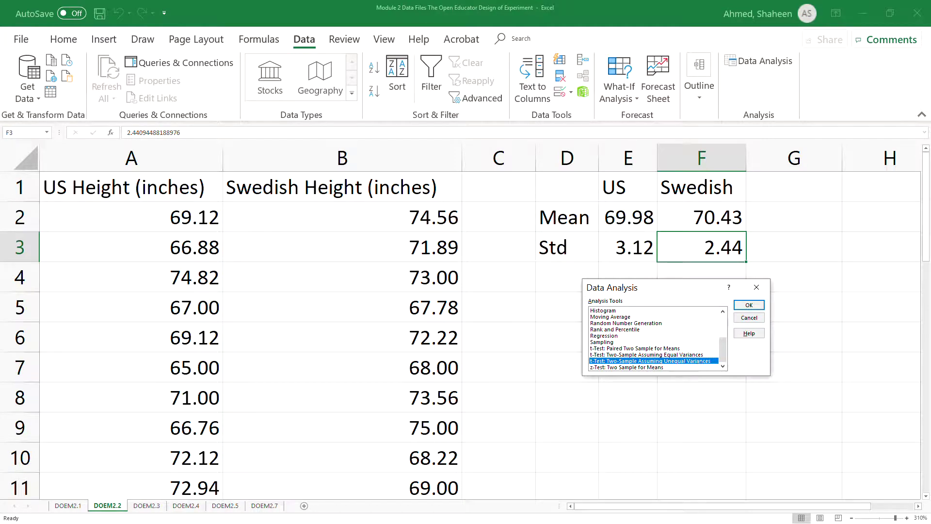
pyautogui.press('Up')
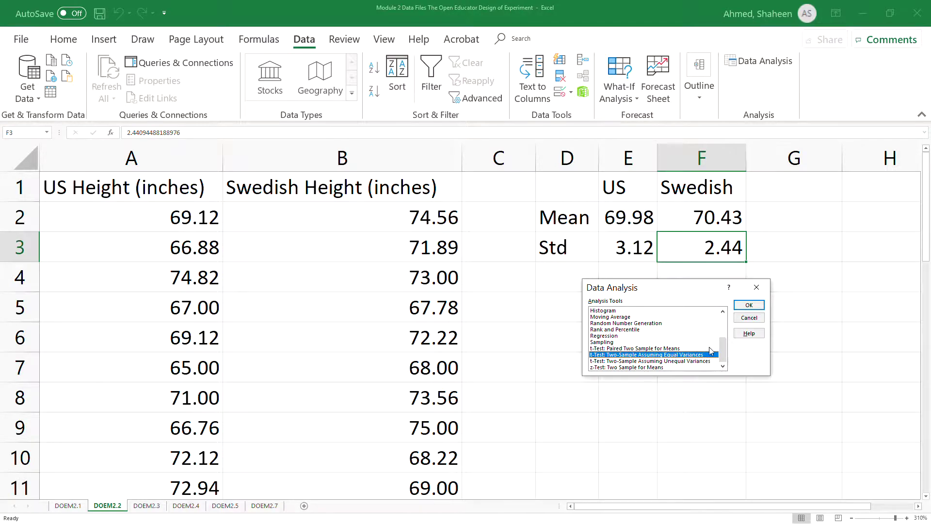
pyautogui.click(749, 305)
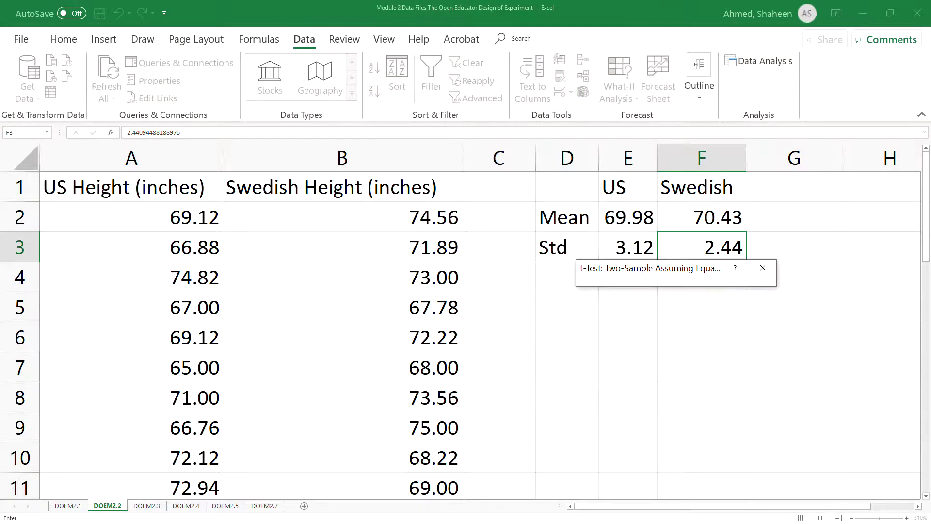
# Set Variable 1 to column A, Variable 2 to column B, tick Labels, hypothesized mean difference 0
pyautogui.click(715, 289)
pyautogui.click(149, 156)
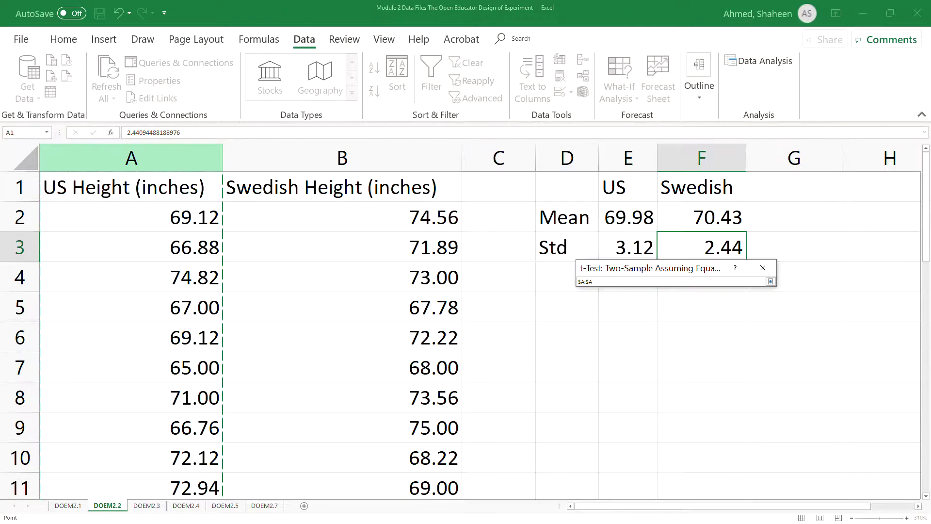
pyautogui.press('Return')
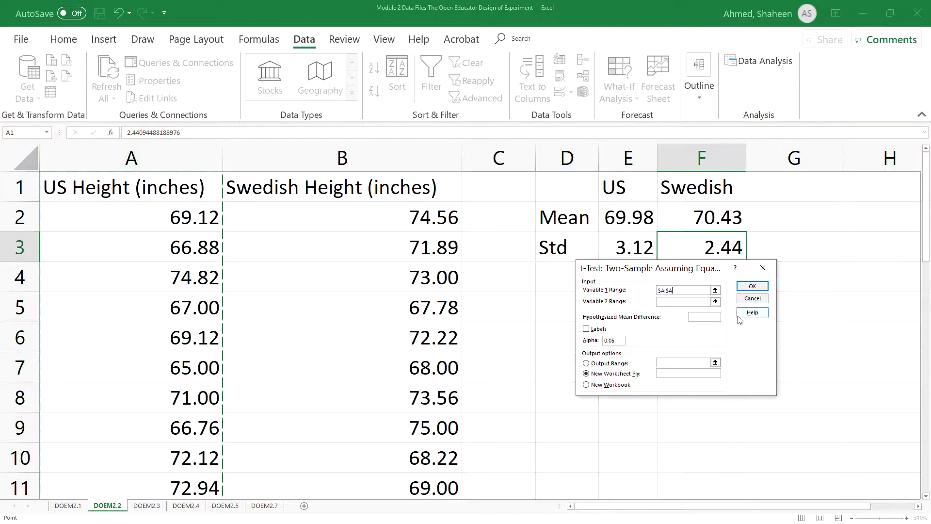
pyautogui.click(716, 301)
pyautogui.click(399, 157)
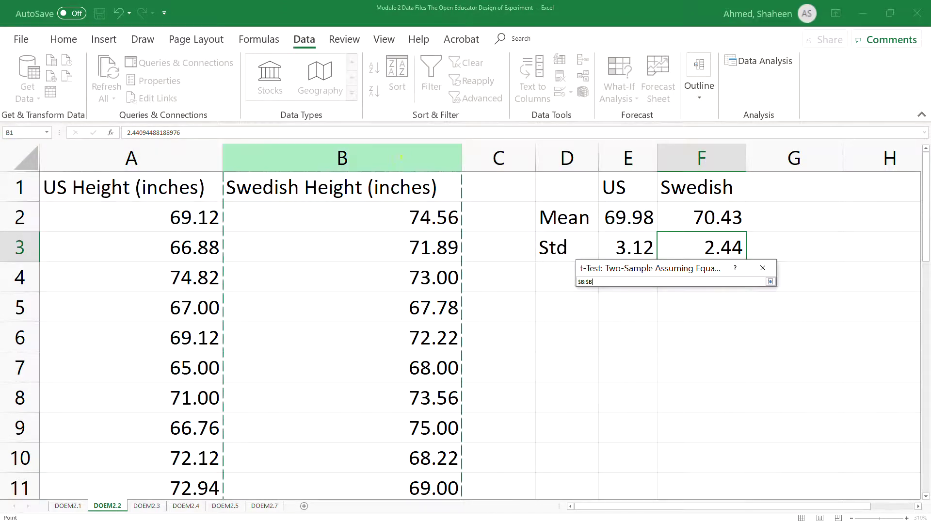
pyautogui.press('Return')
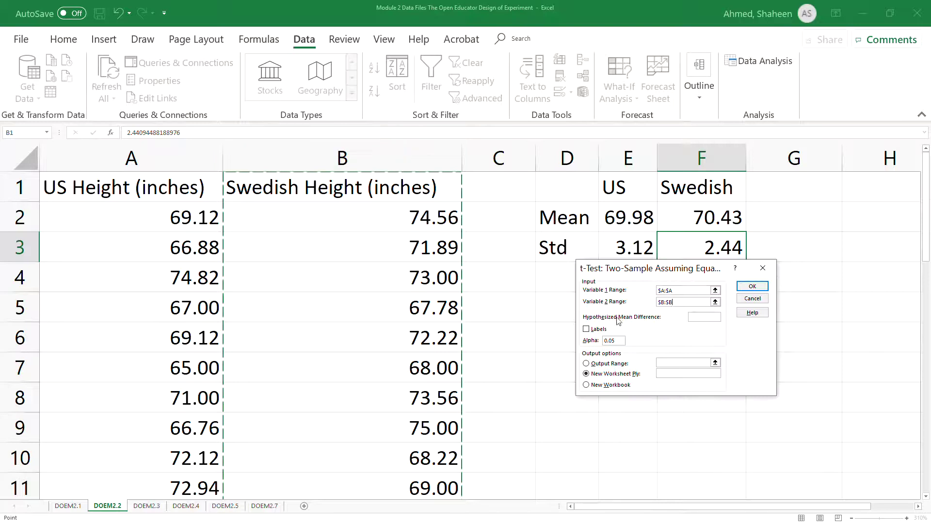
pyautogui.click(587, 328)
pyautogui.write('0')
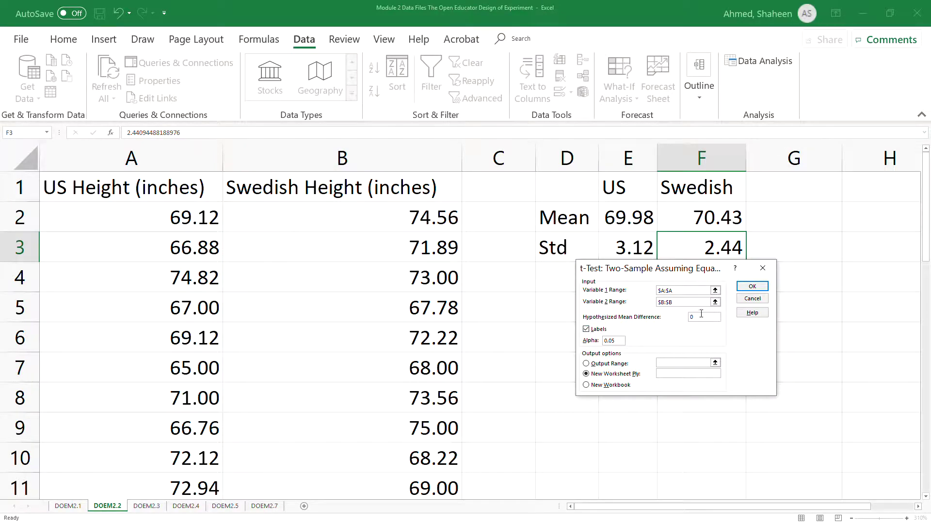
# Run the t-test, auto-fit output columns A–C, and bold the P(T<=t) two-tail row
pyautogui.click(753, 286)
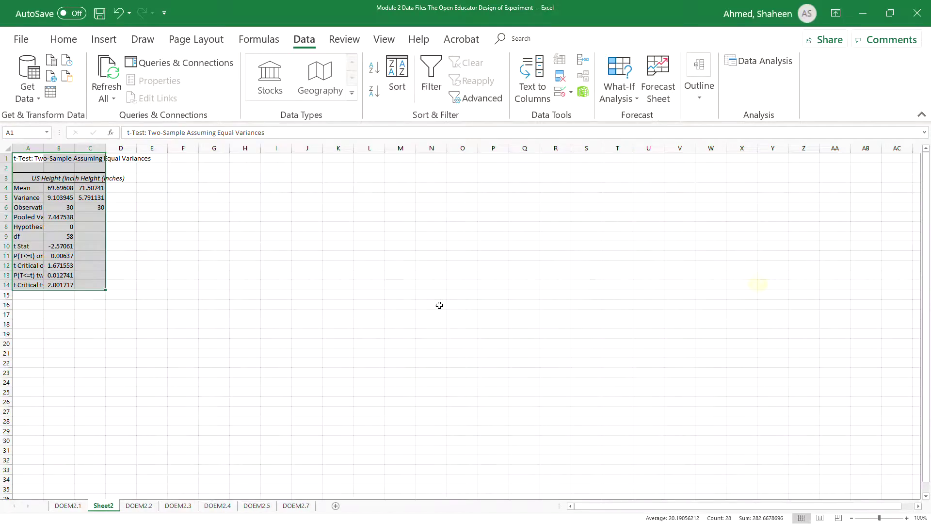
pyautogui.keyDown('ctrl'); pyautogui.scroll(9, 145, 264); pyautogui.keyUp('ctrl')
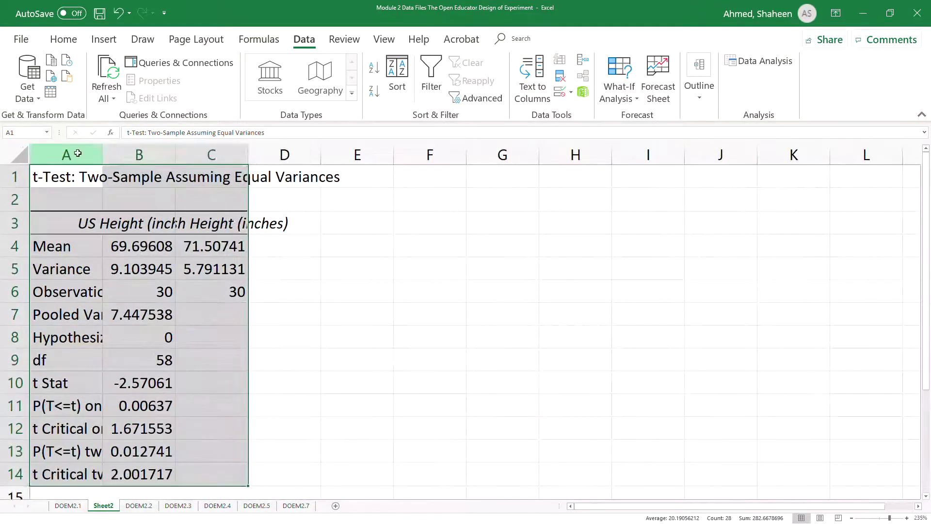
pyautogui.doubleClick(248, 154)
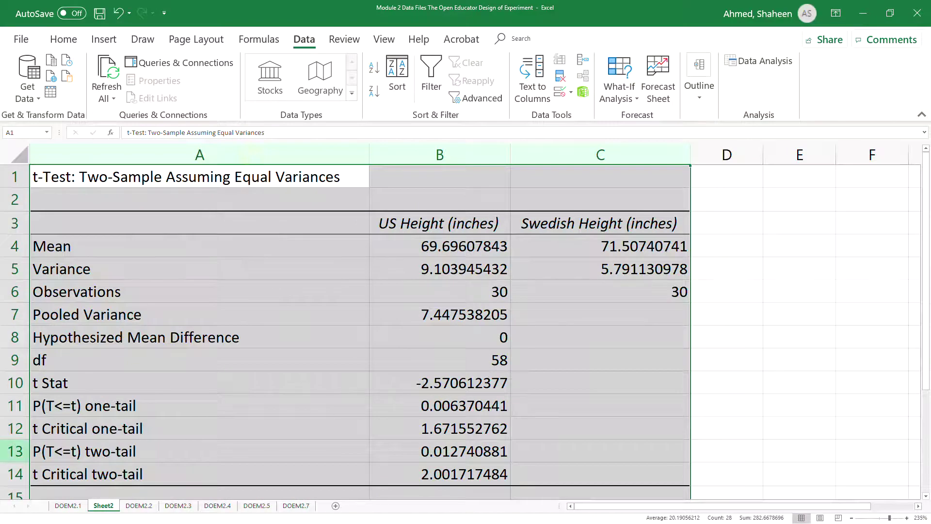
pyautogui.click(12, 451)
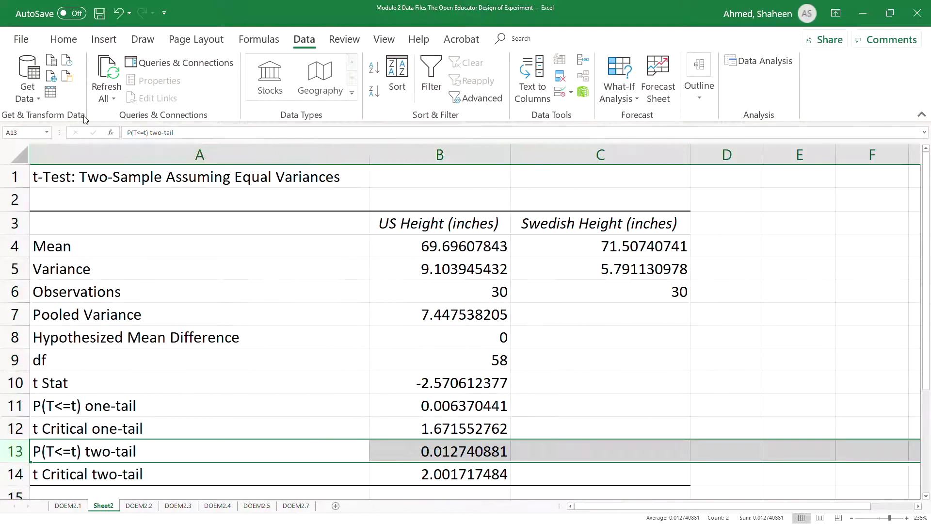
pyautogui.click(62, 39)
pyautogui.click(73, 91)
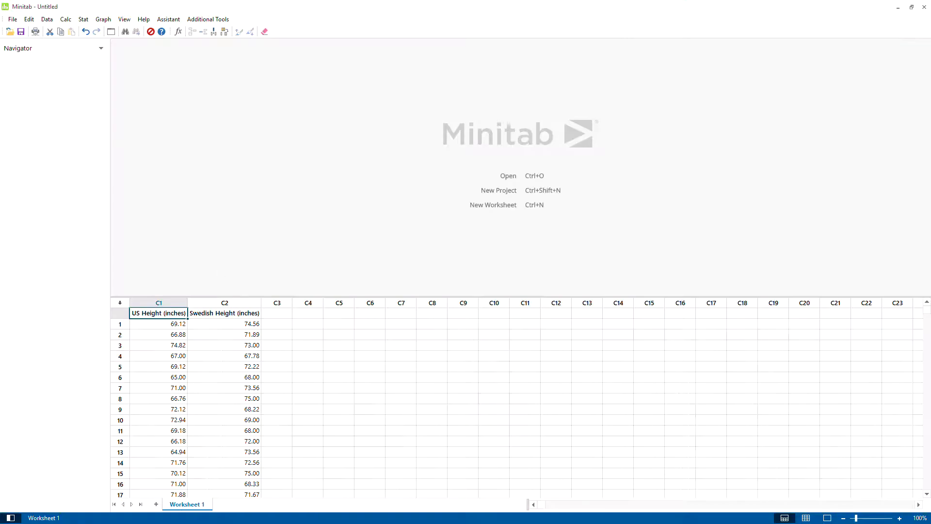
# Start Minitab's 2-Sample t with samples in separate columns: US Height and Swedish Height
pyautogui.click(83, 19)
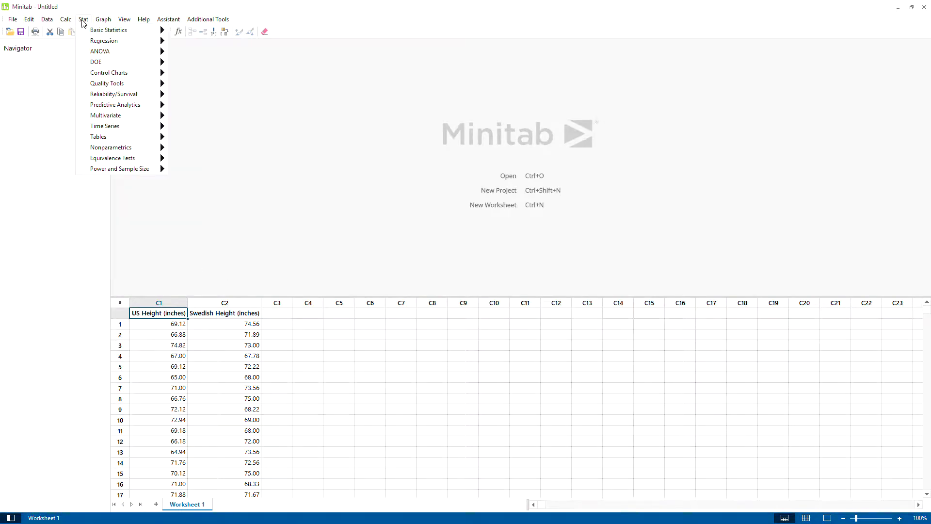
pyautogui.moveTo(116, 30)
pyautogui.click(215, 88)
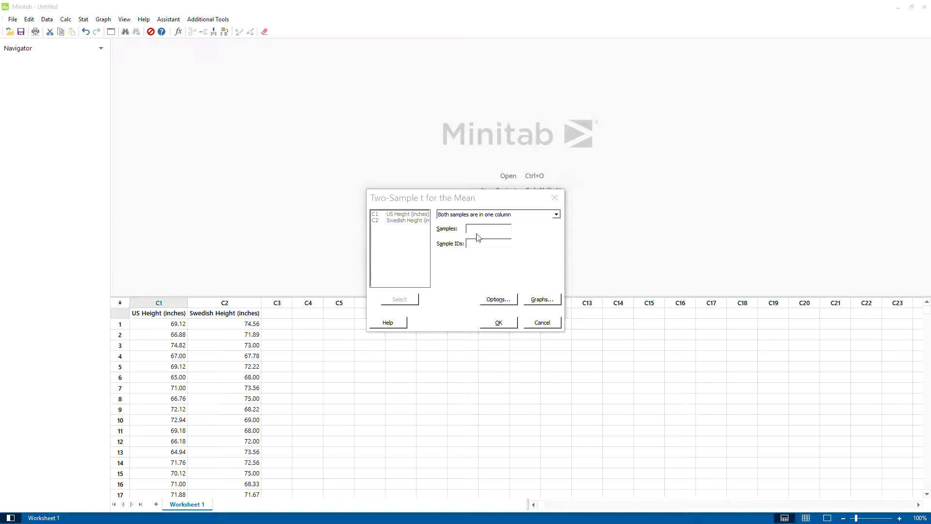
pyautogui.click(504, 217)
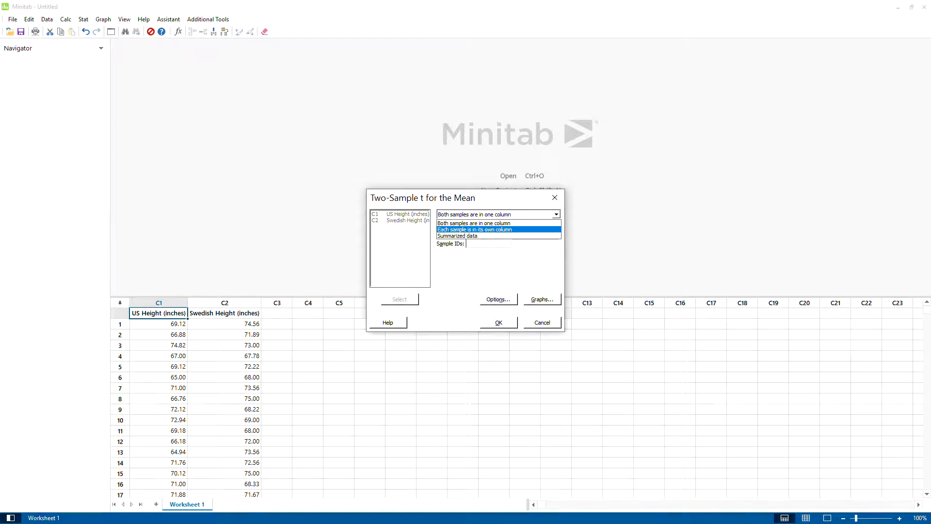
pyautogui.click(475, 229)
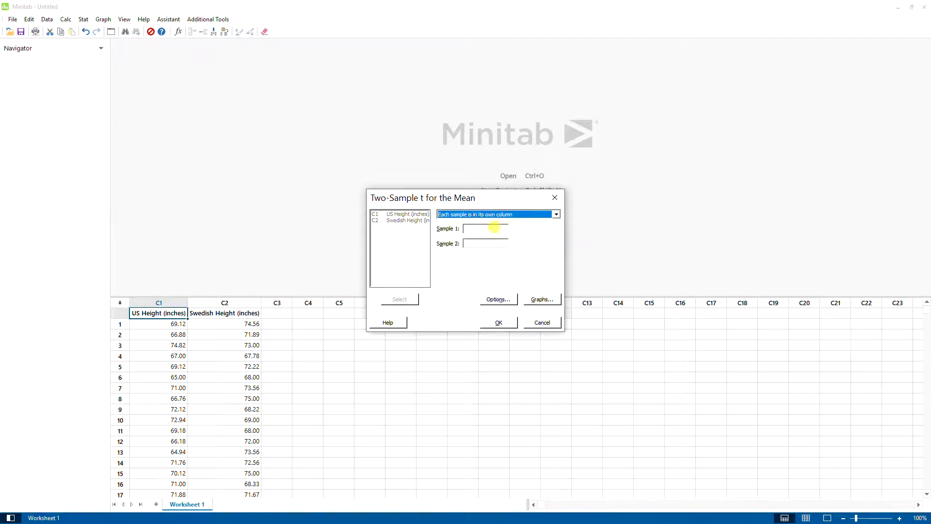
pyautogui.doubleClick(393, 215)
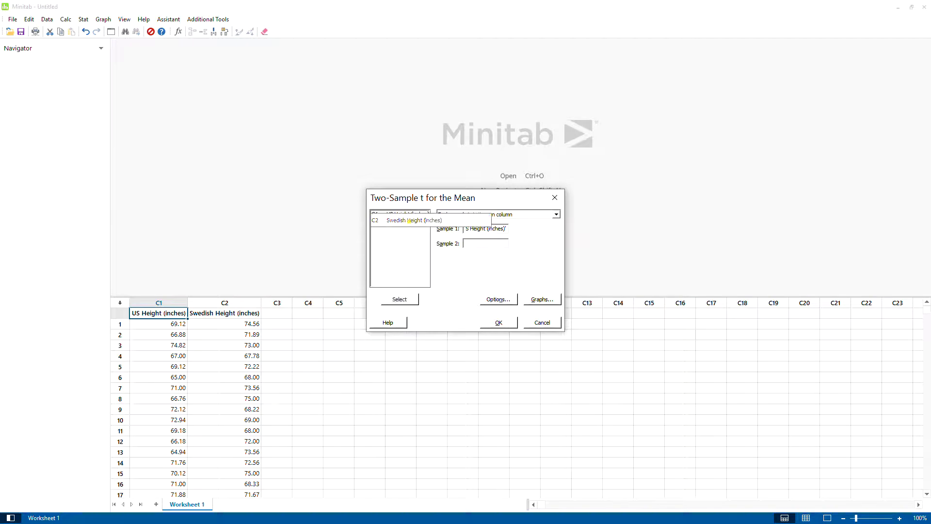
pyautogui.doubleClick(408, 220)
# Tick Assume equal variances in Options and run the test
pyautogui.click(499, 299)
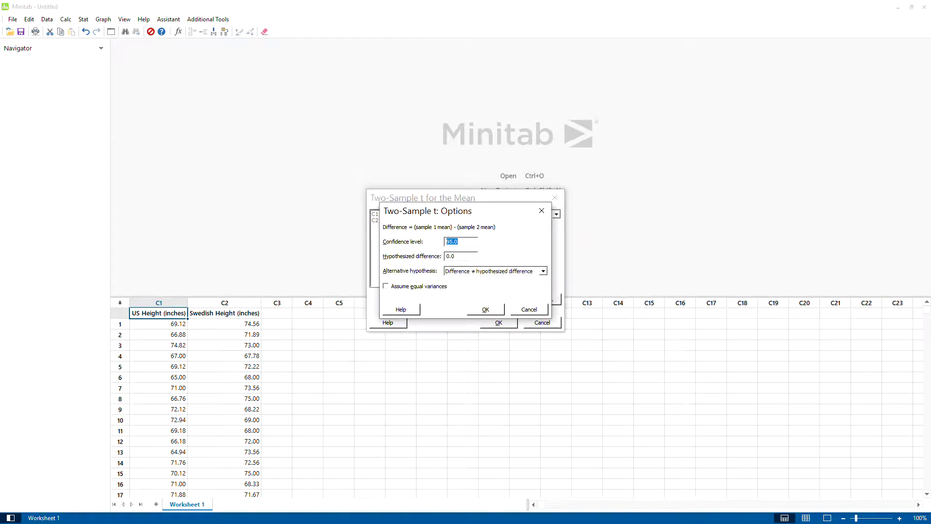
pyautogui.click(386, 286)
pyautogui.click(468, 243)
pyautogui.click(496, 311)
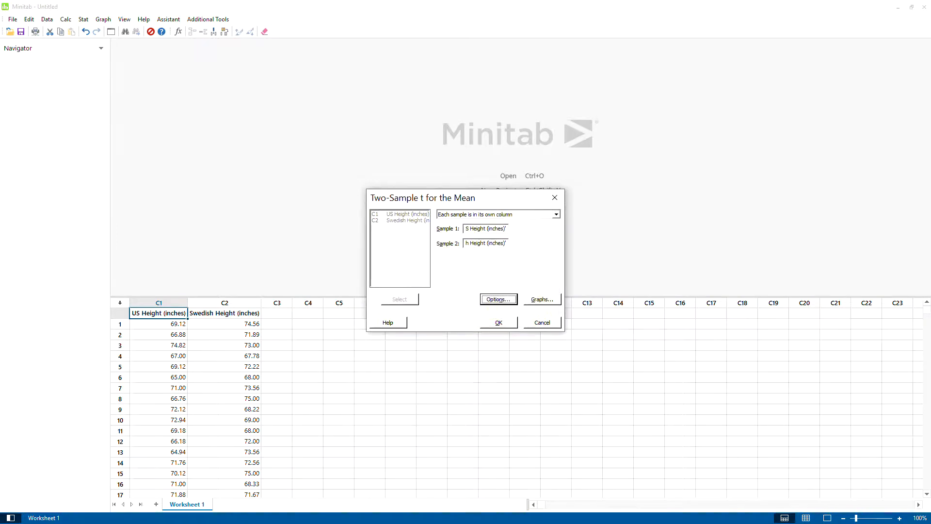
pyautogui.click(498, 323)
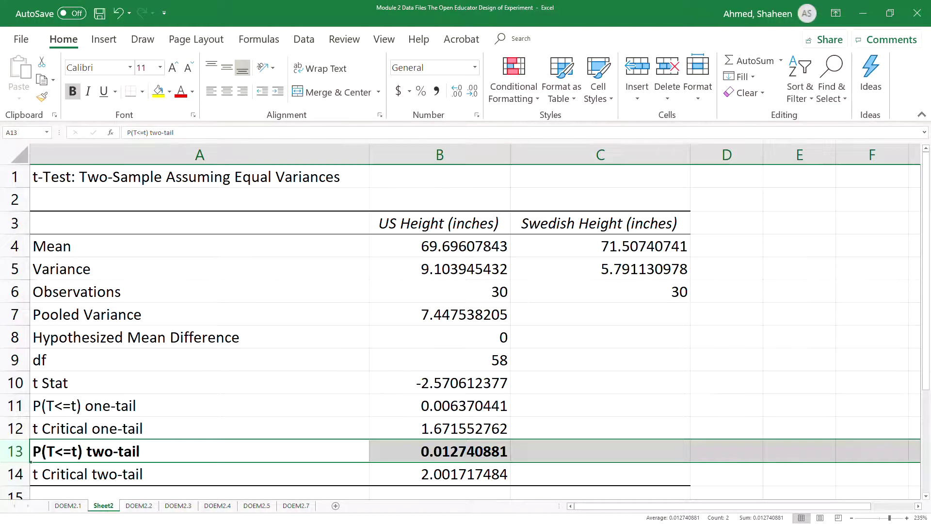
# Scroll through the Excel equal-variance t-test output to review its results
pyautogui.scroll(2, 460, 320)
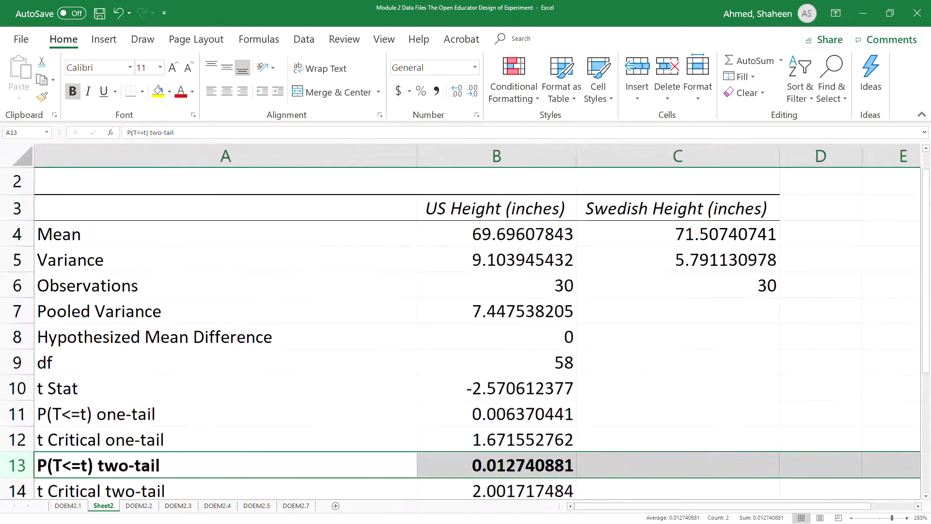
pyautogui.scroll(-1, 460, 320)
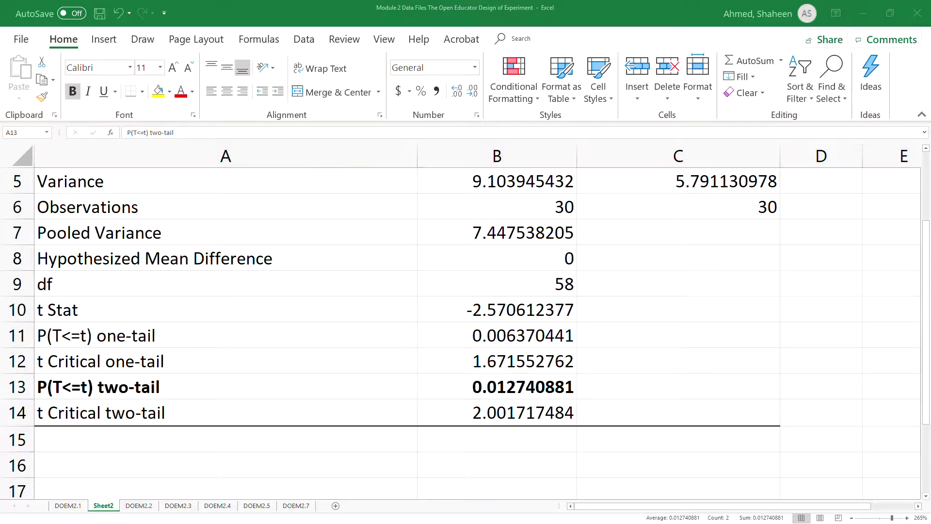
pyautogui.scroll(-5, 511, 298)
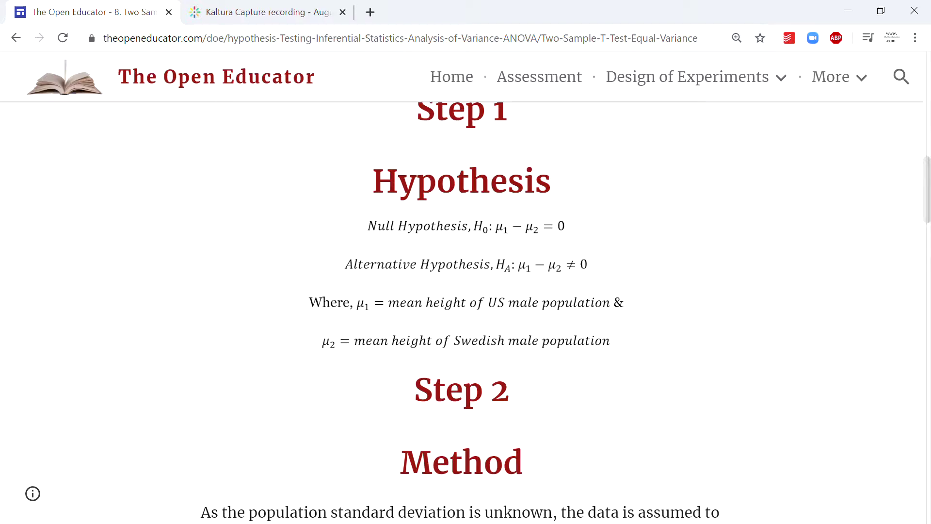
# Scroll through the Method, Results and Conclusion sections, then return to Excel's t-test output
pyautogui.scroll(-5, 466, 310)
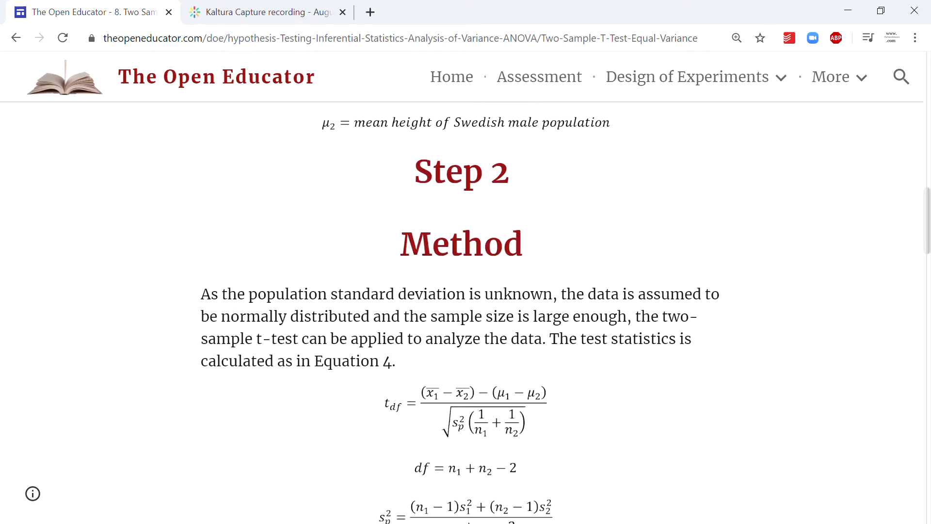
pyautogui.scroll(3, 541, 286)
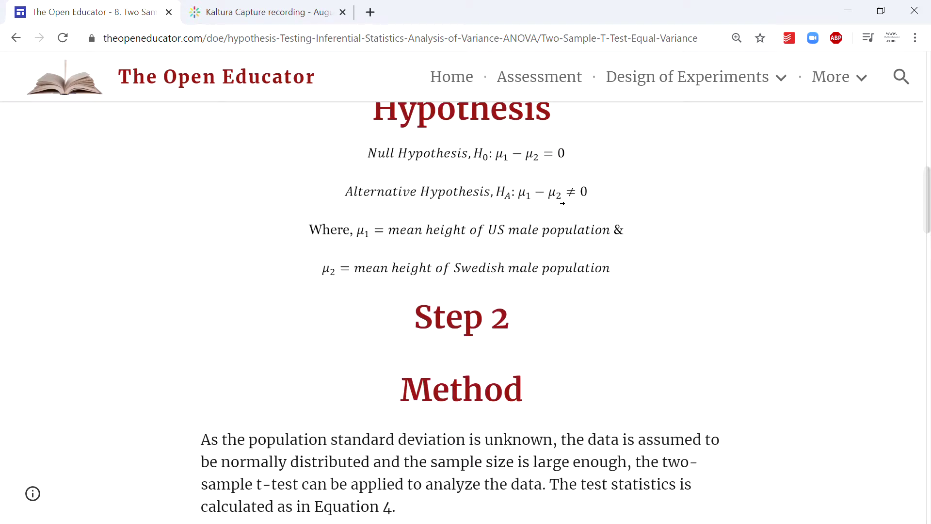
pyautogui.scroll(-3, 578, 261)
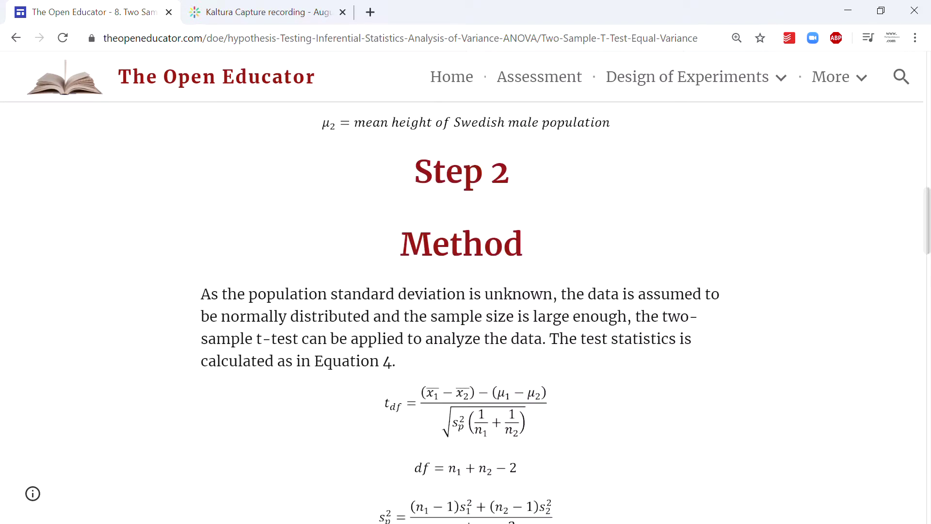
pyautogui.scroll(-9, 466, 310)
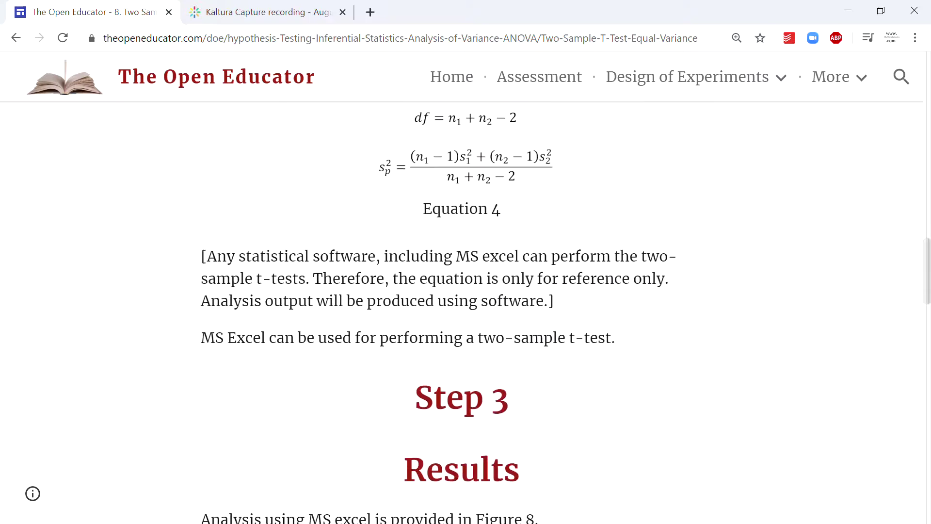
pyautogui.scroll(-11, 461, 311)
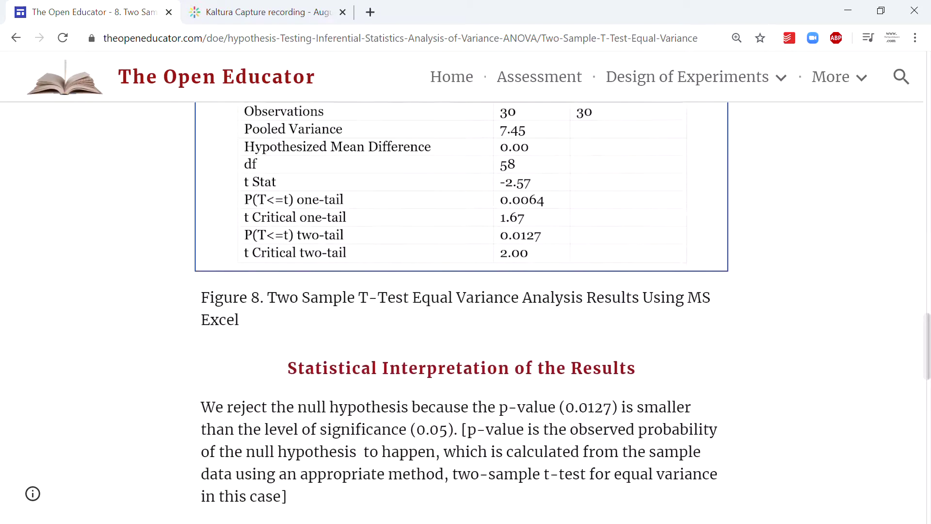
pyautogui.scroll(-10, 461, 310)
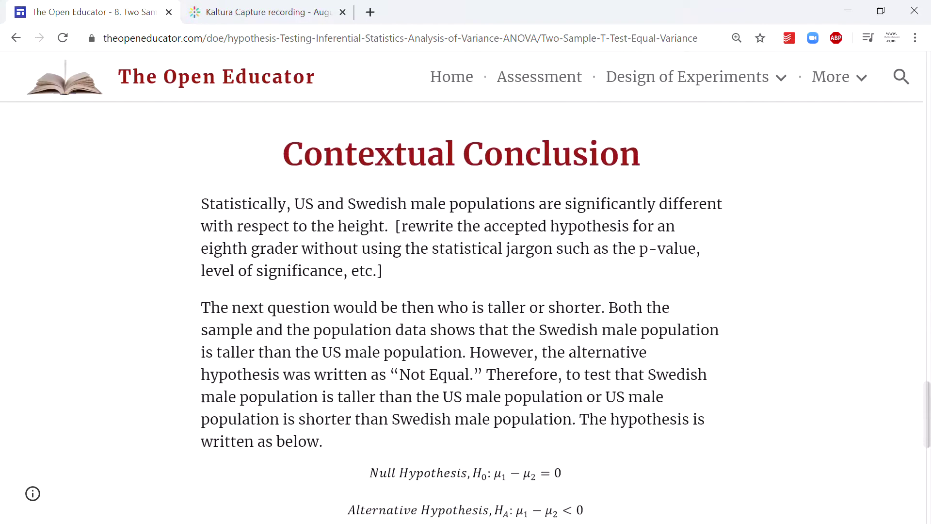
pyautogui.scroll(-3, 460, 313)
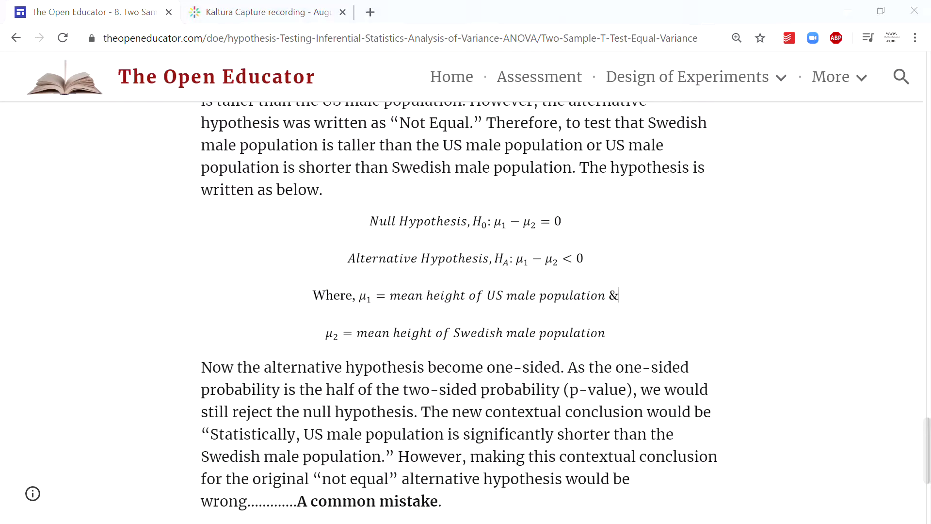
pyautogui.hotkey('alt', 'Tab')
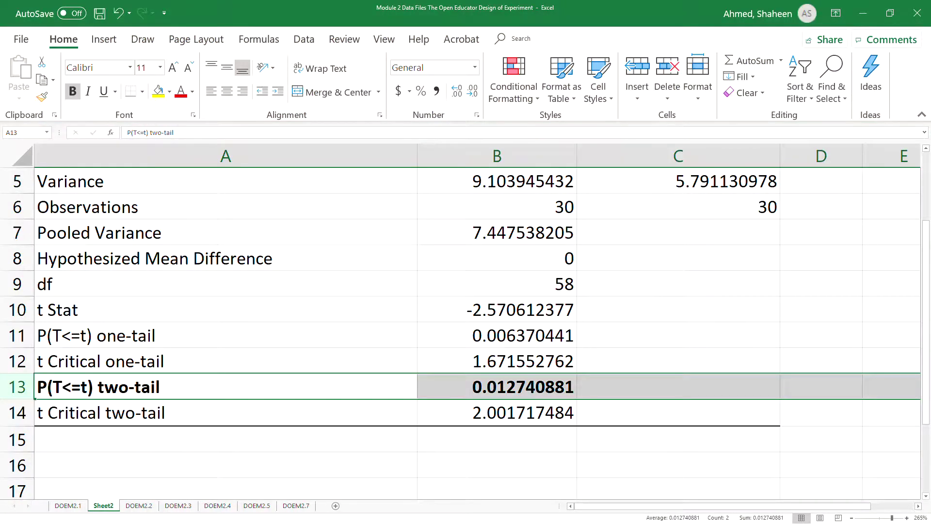
pyautogui.scroll(2, 511, 318)
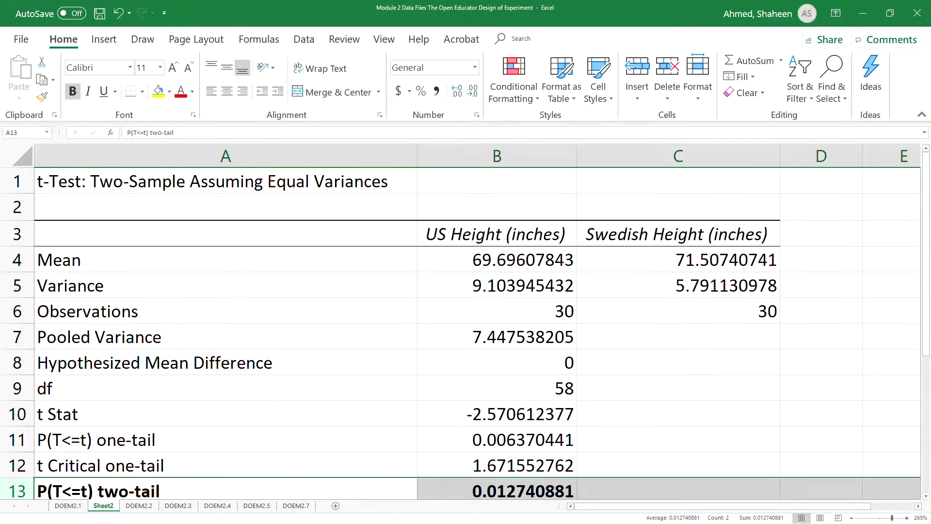
pyautogui.moveTo(684, 237); pyautogui.dragTo(688, 264)
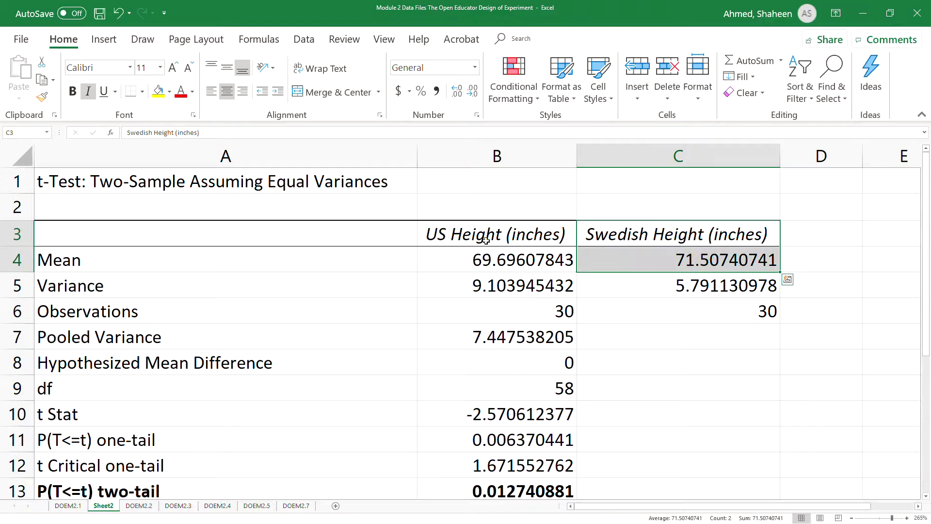
pyautogui.click(510, 262)
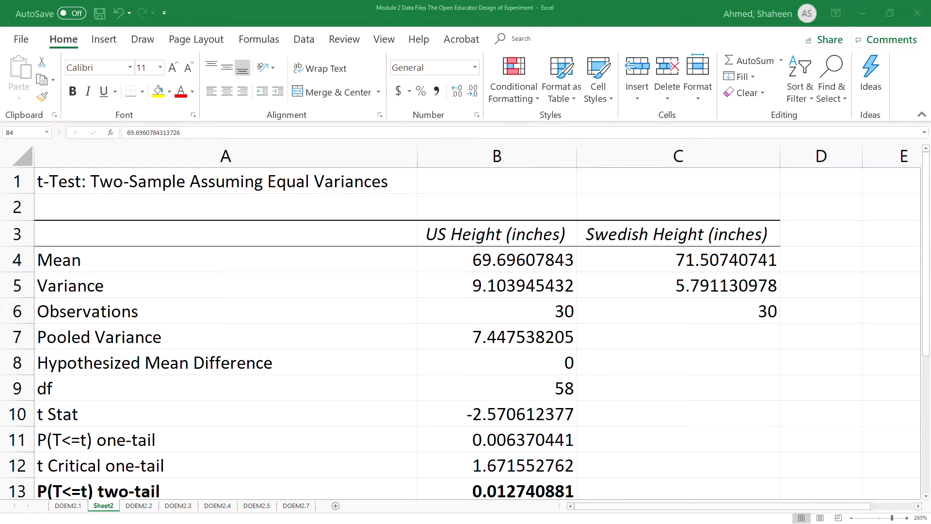
# Back on The Open Educator, revisit Hypothesis and Results, then scroll to the Next Topic link
pyautogui.hotkey('alt', 'Tab')
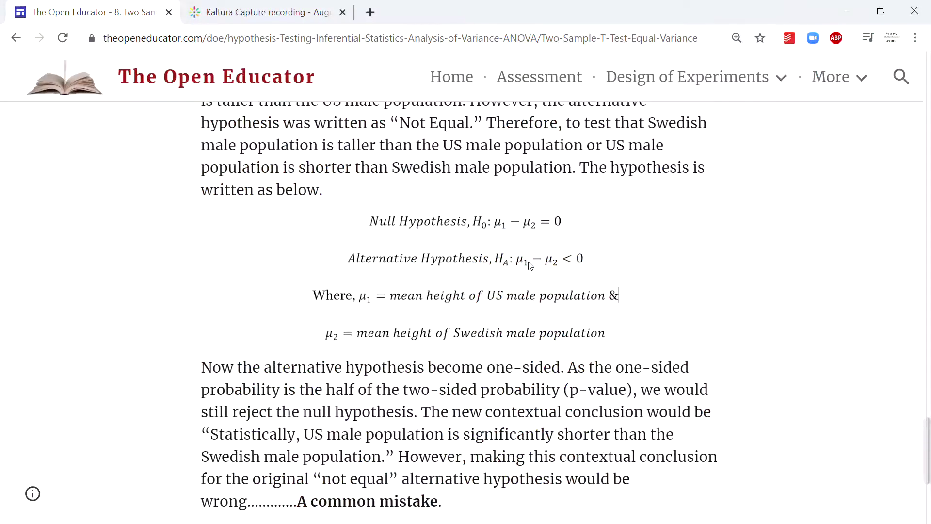
pyautogui.scroll(-1, 549, 262)
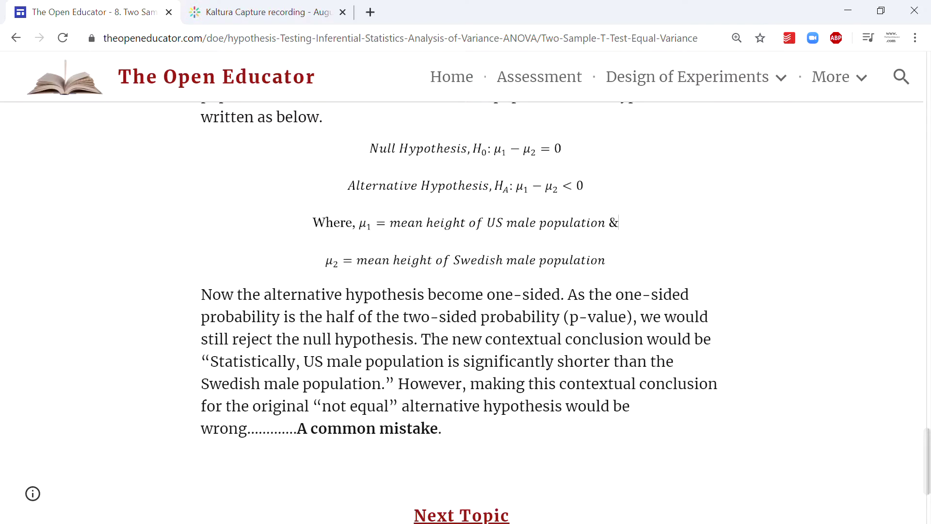
pyautogui.scroll(20, 461, 311)
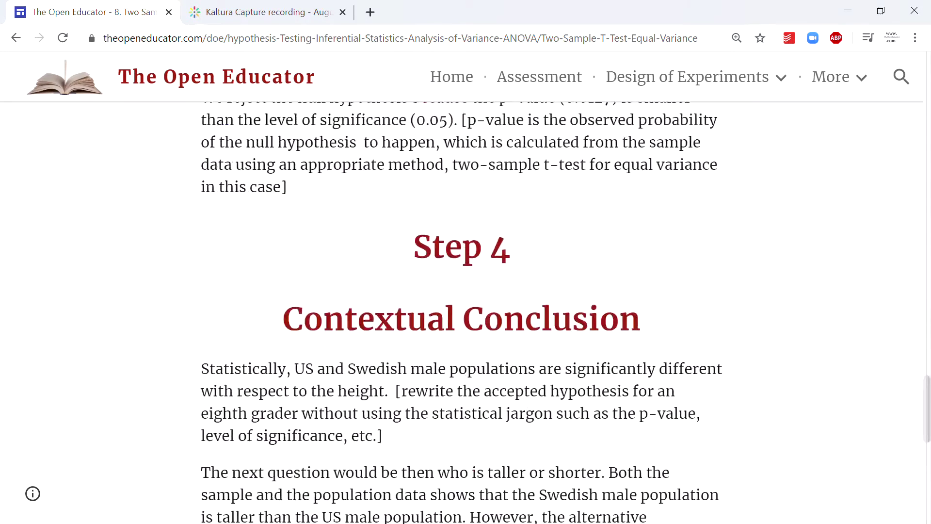
pyautogui.scroll(20, 461, 311)
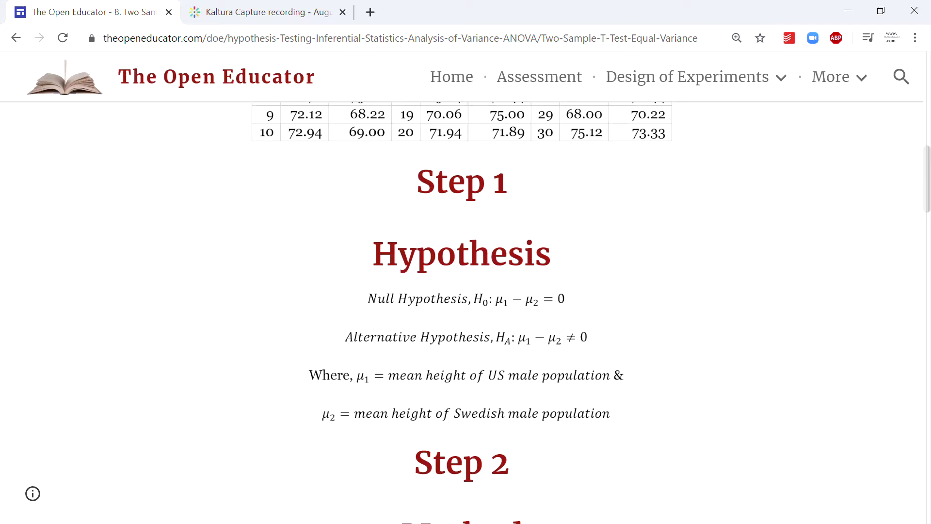
pyautogui.scroll(-20, 461, 310)
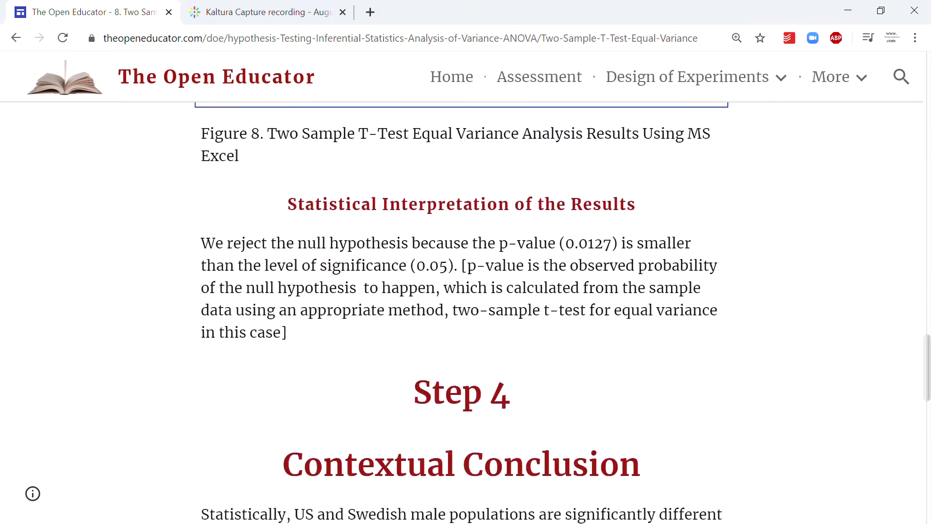
pyautogui.scroll(-12, 461, 310)
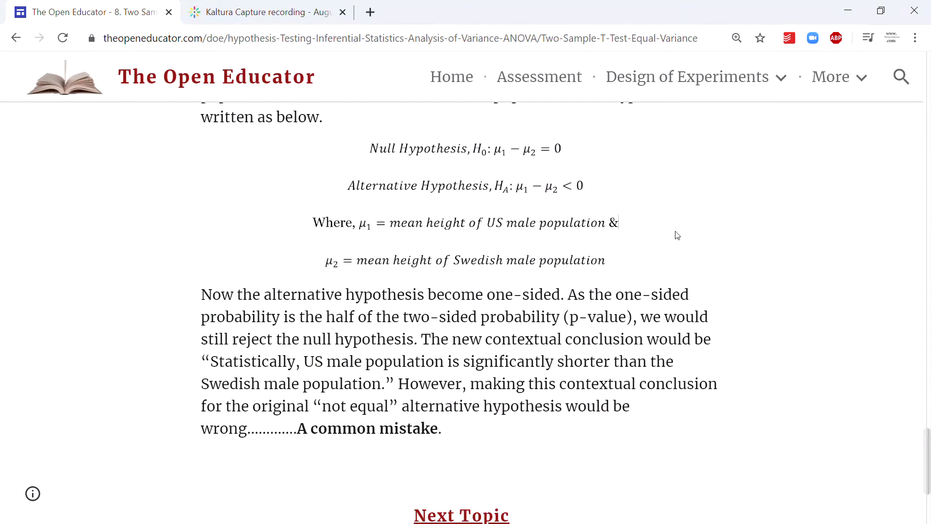
pyautogui.scroll(-3, 677, 233)
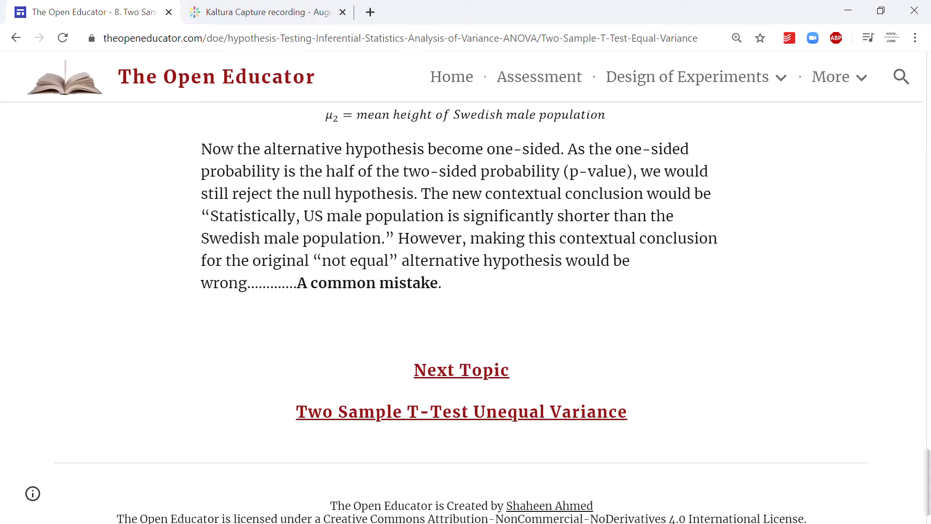